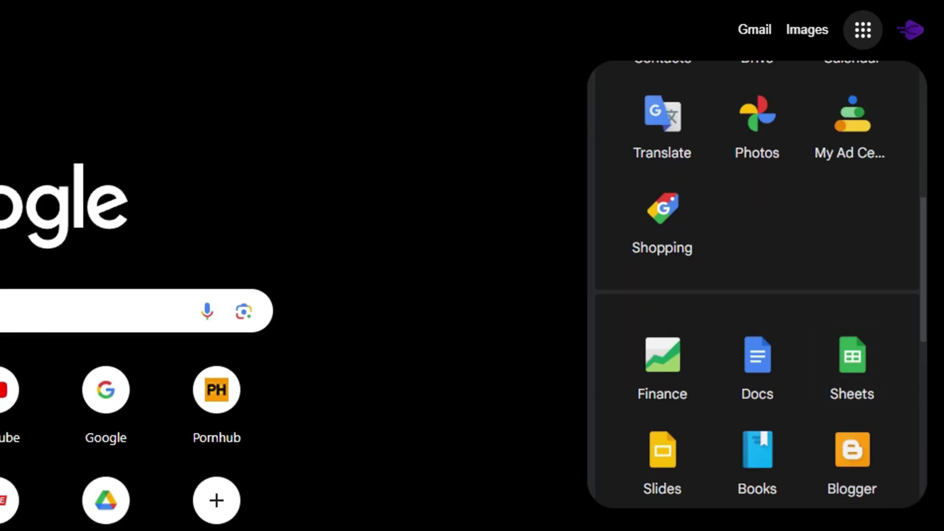
Open My First Sheet's sharing settings and give the invitee Editor access
left_click(78, 23)
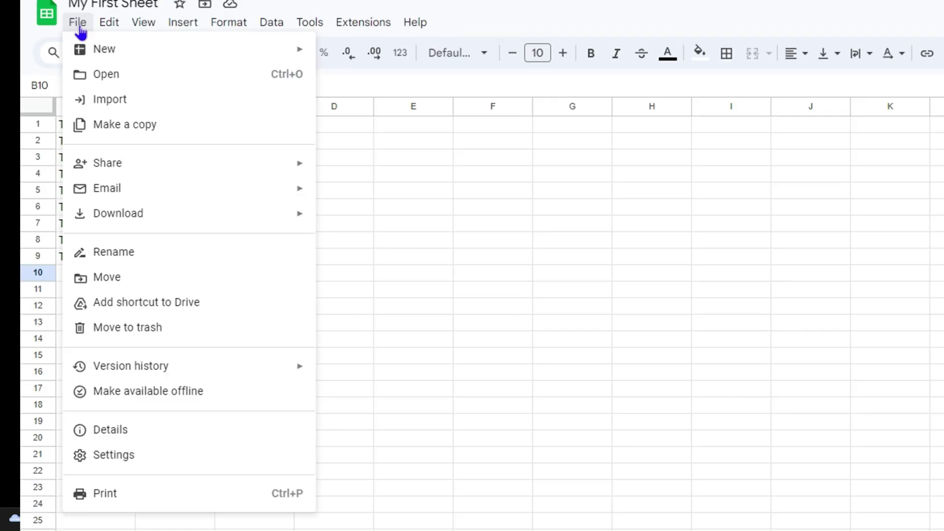
mouse_move(93, 162)
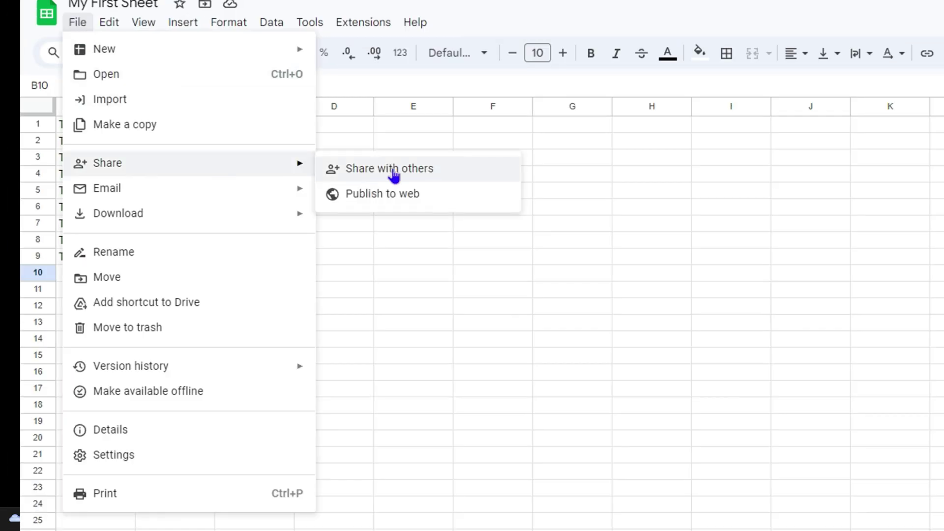
left_click(394, 172)
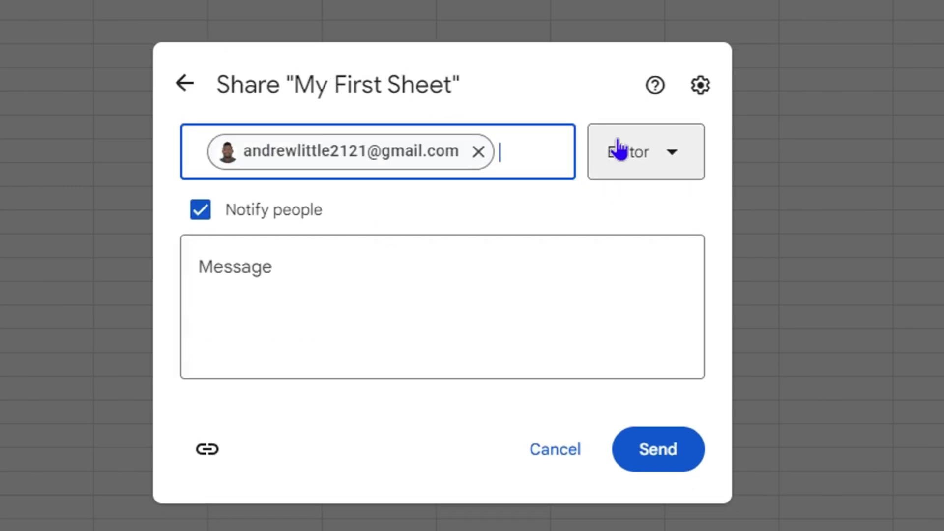
left_click(618, 147)
left_click(416, 344)
left_click(389, 433)
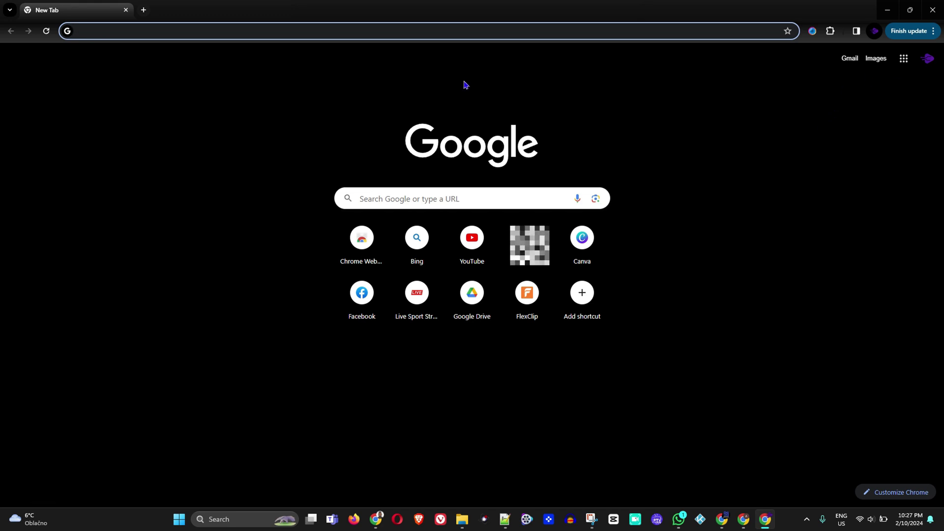
Load the Google homepage by entering 'google' in the address bar
left_click(131, 31)
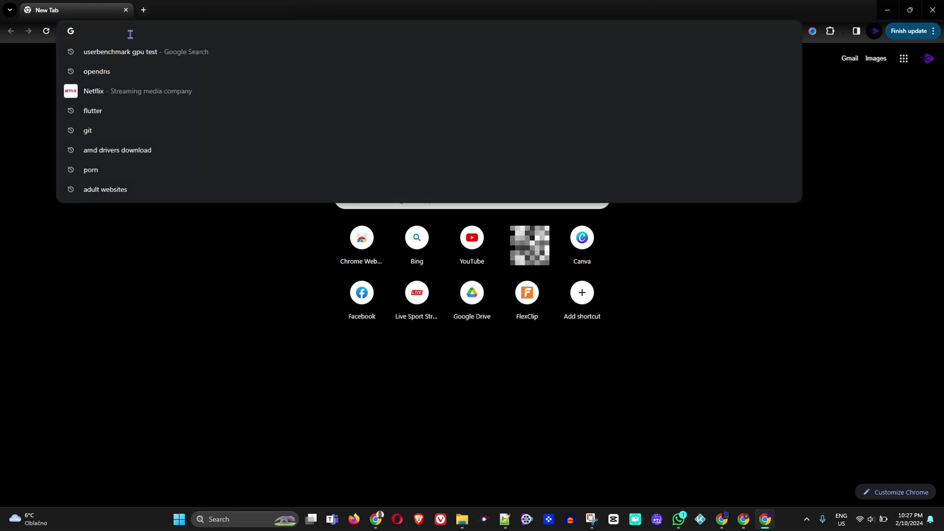
type("google")
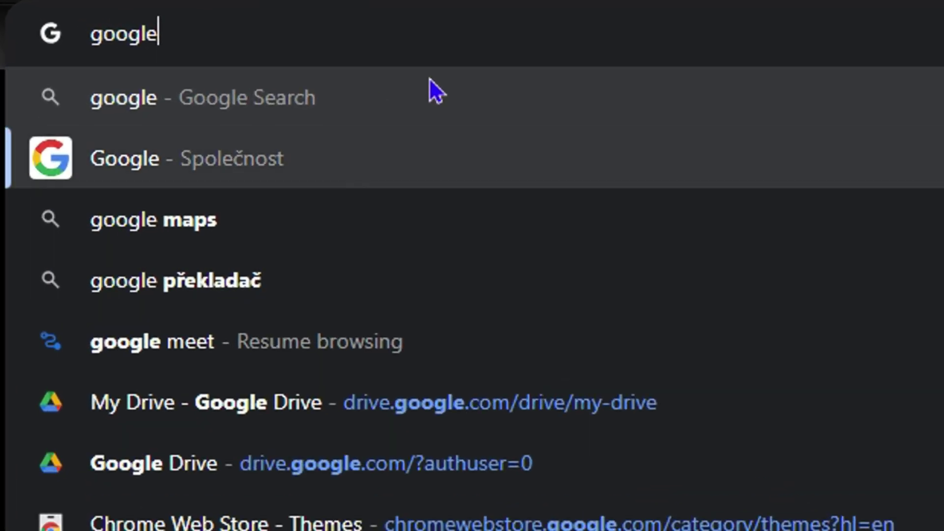
key("Return")
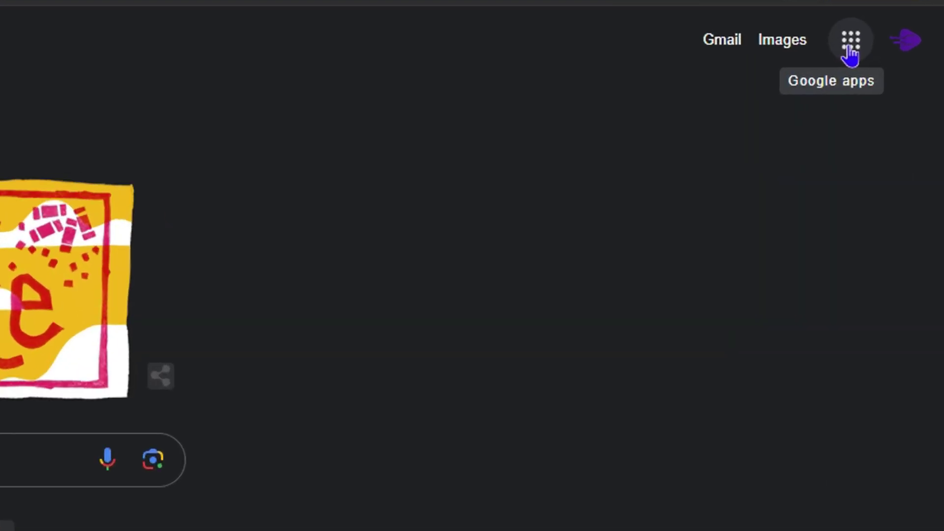
Show the Google apps list and scroll down until Sheets is visible
left_click(903, 59)
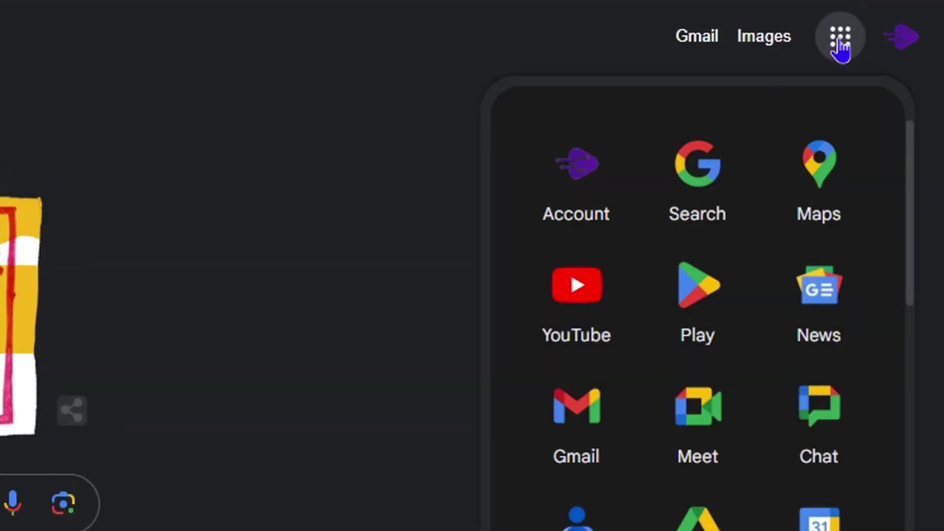
scroll(745, 362, "down", 5)
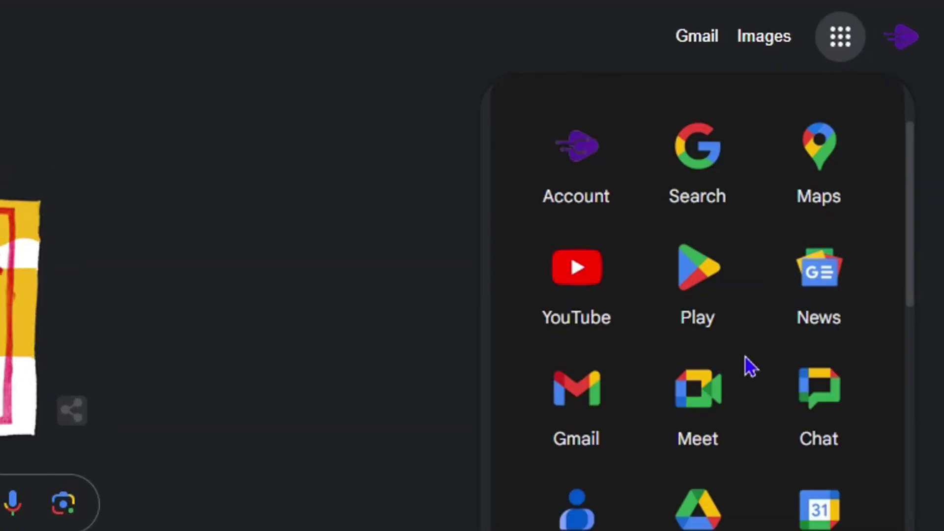
scroll(740, 364, "down", 5)
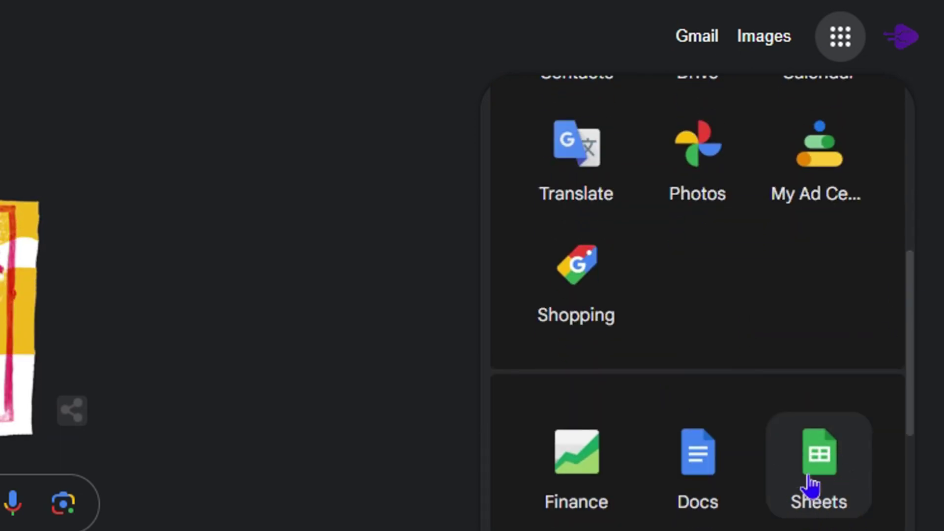
Launch Sheets from the apps list, discard the pending invitation, and reach the Sheets home page
left_click(831, 461)
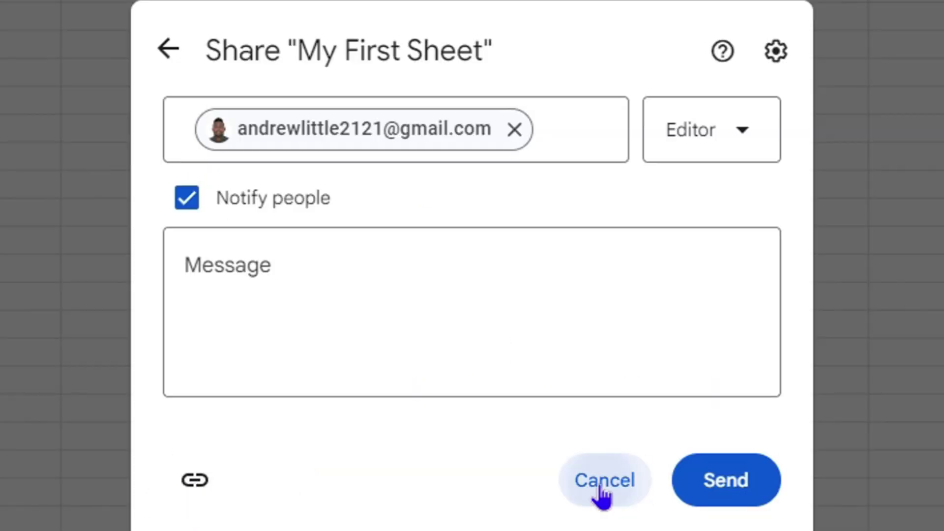
left_click(601, 484)
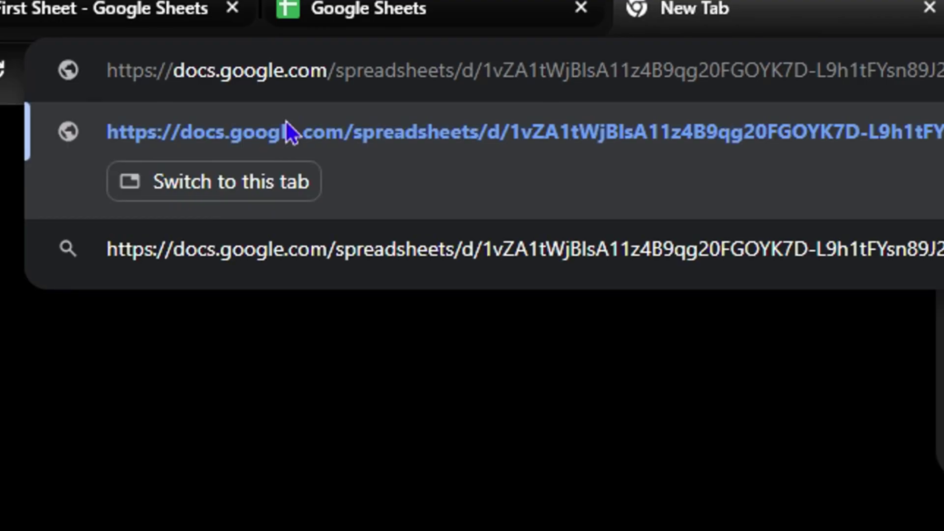
key("Return")
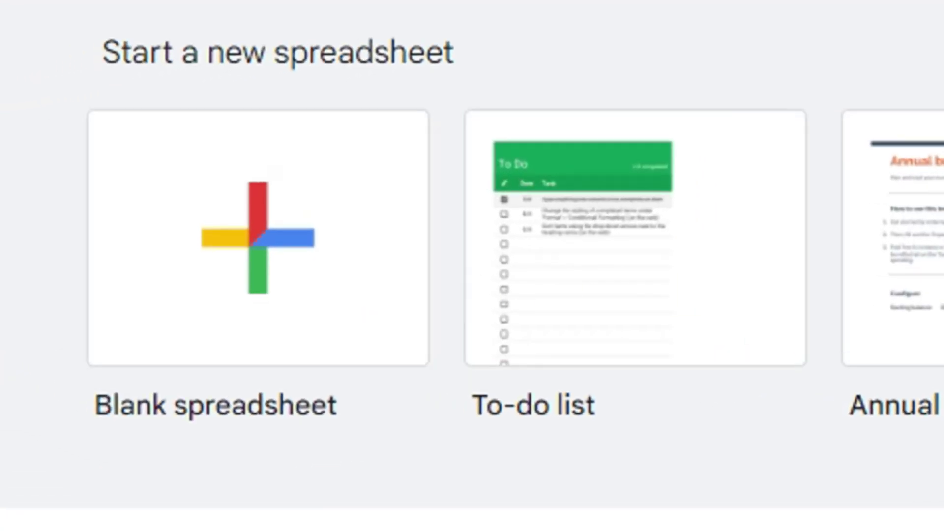
Create a blank spreadsheet with 'Title' in A1 and 1 in B1, then select A1:B1
left_click(234, 249)
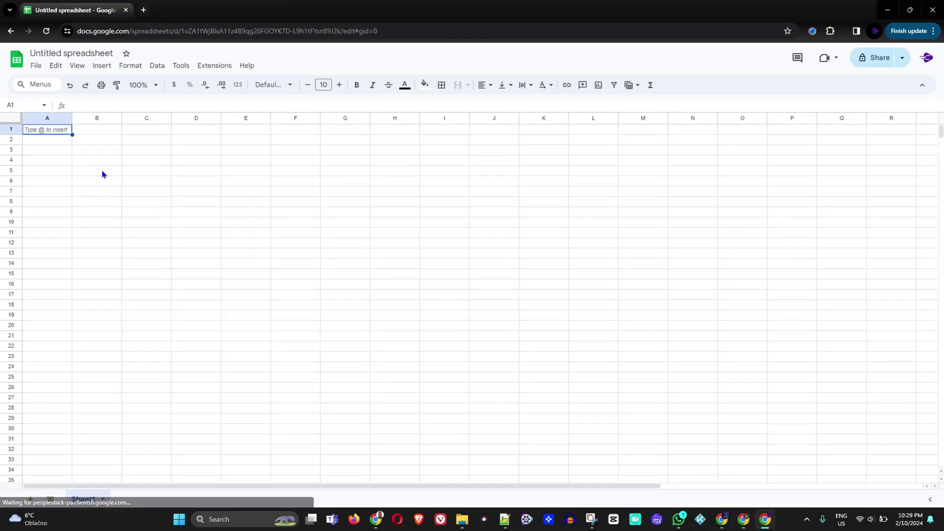
type("Title")
key("Tab")
type("1")
key("Return")
key("Down")
key("Down")
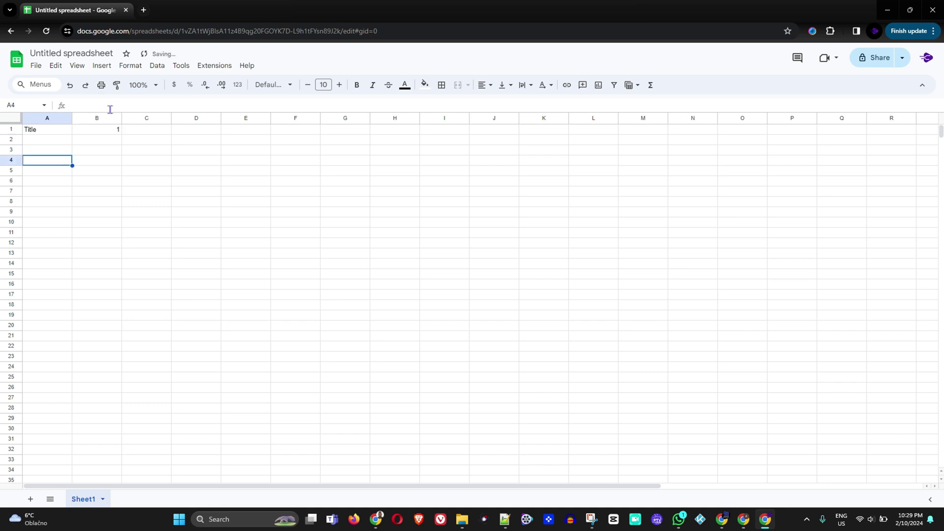
left_click(33, 134)
left_click_drag(120, 132, 32, 131)
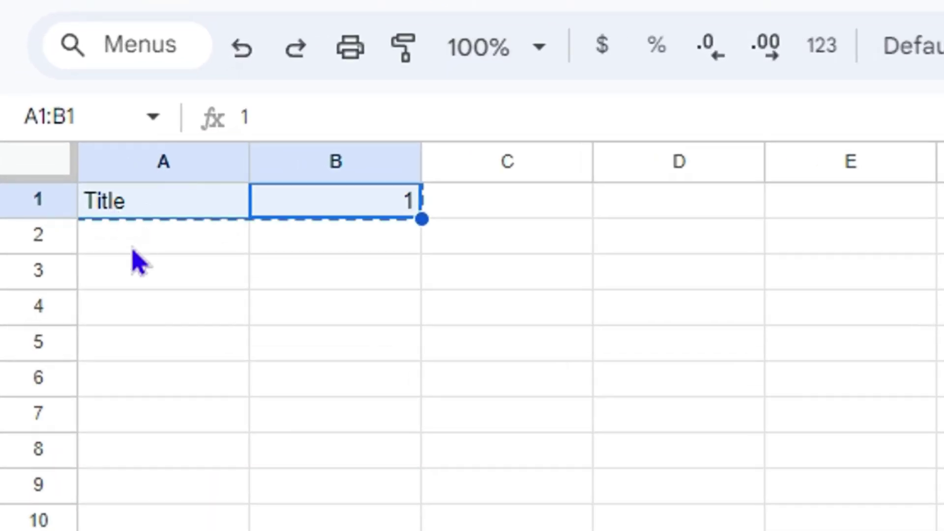
Paste the Title/1 row into each of rows 2 through 9
left_click(146, 244)
key("ctrl+v")
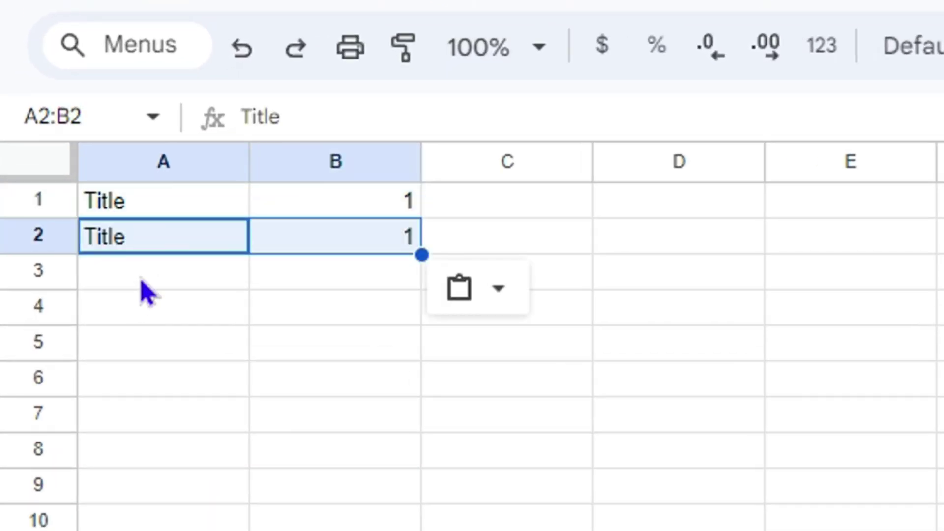
left_click(144, 277)
key("ctrl+v")
left_click(132, 304)
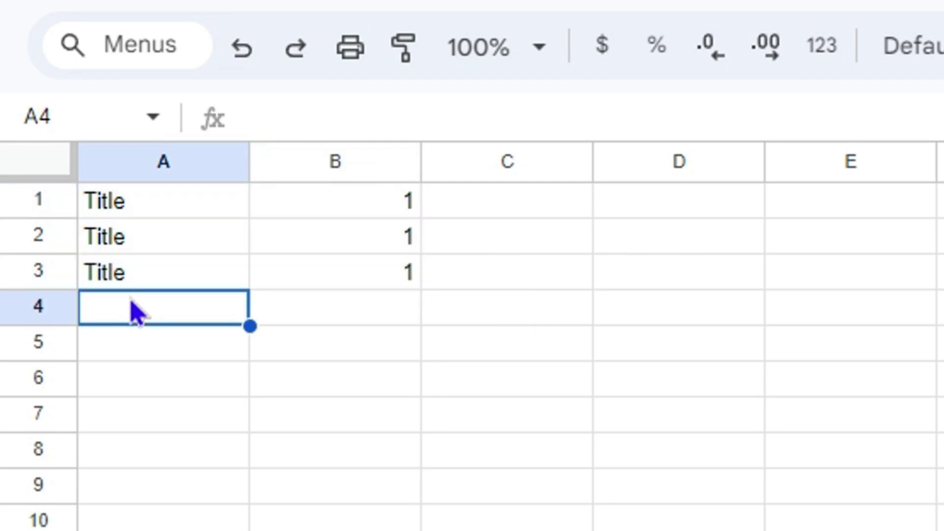
key("ctrl+v")
left_click(151, 348)
key("ctrl+v")
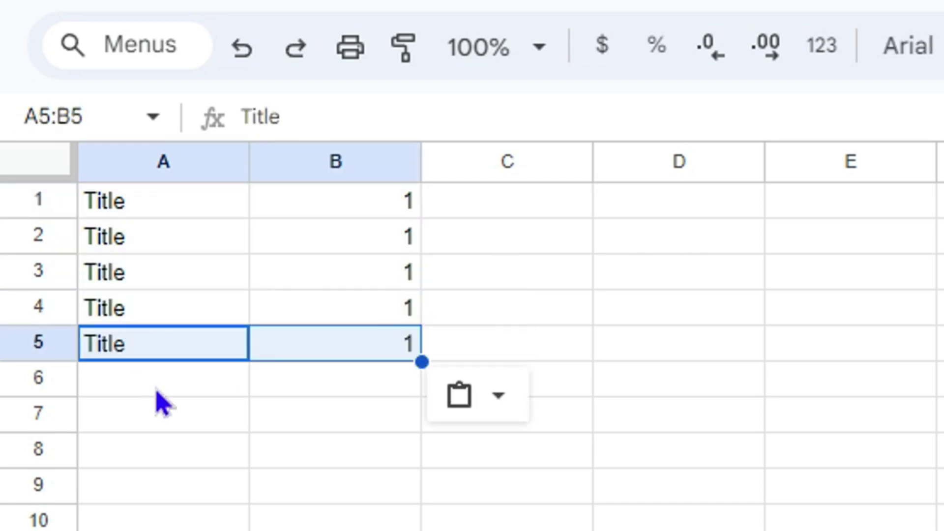
left_click(161, 386)
key("ctrl+v")
left_click(169, 422)
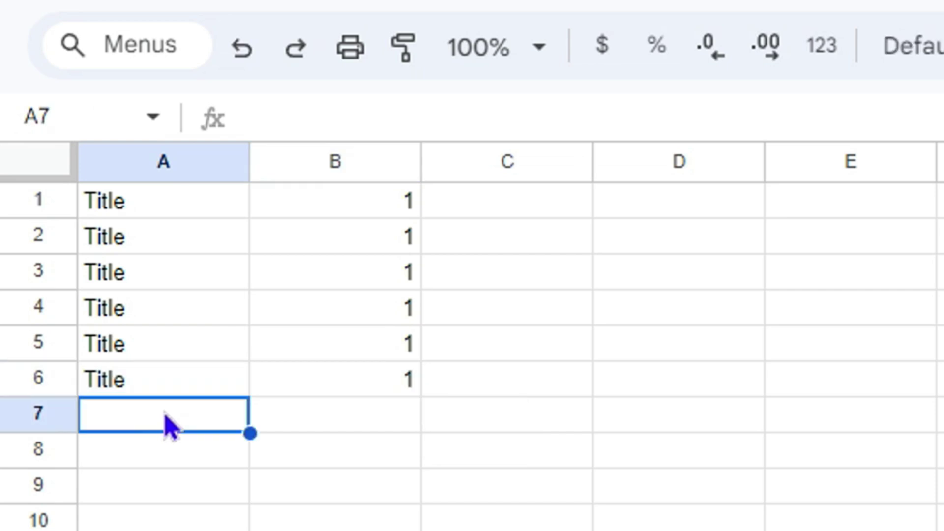
key("ctrl+v")
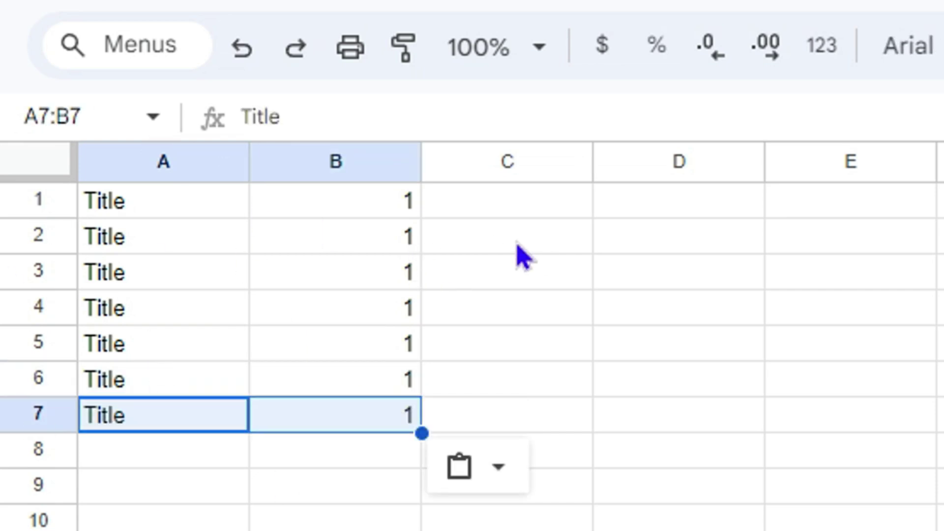
left_click(208, 451)
key("ctrl+v")
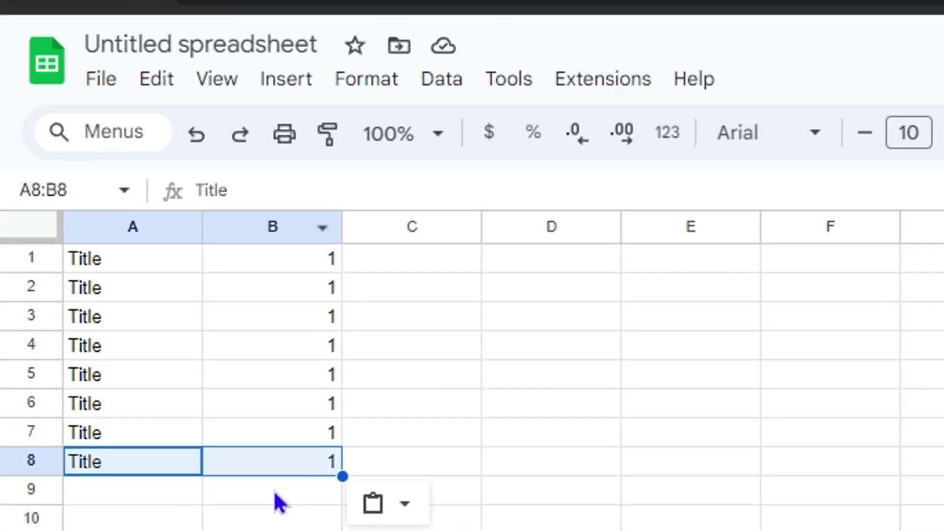
left_click(143, 489)
key("ctrl+v")
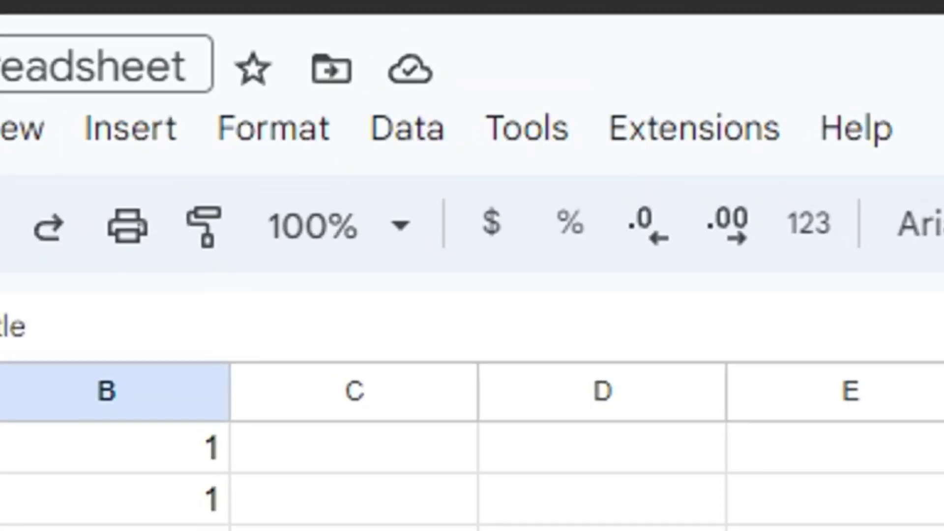
Rename 'Untitled spreadsheet' to 'My First Sheet', fixing a typo along the way
left_click(2, 64)
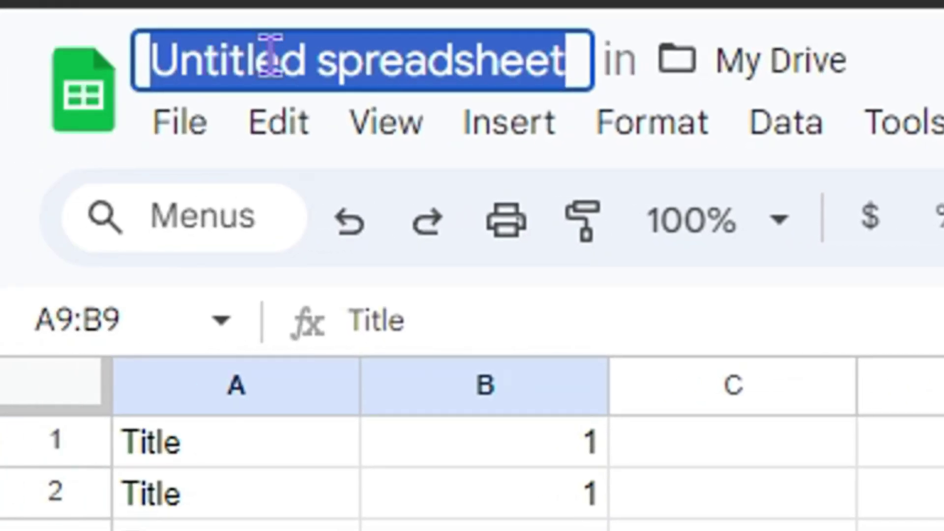
type("My First ")
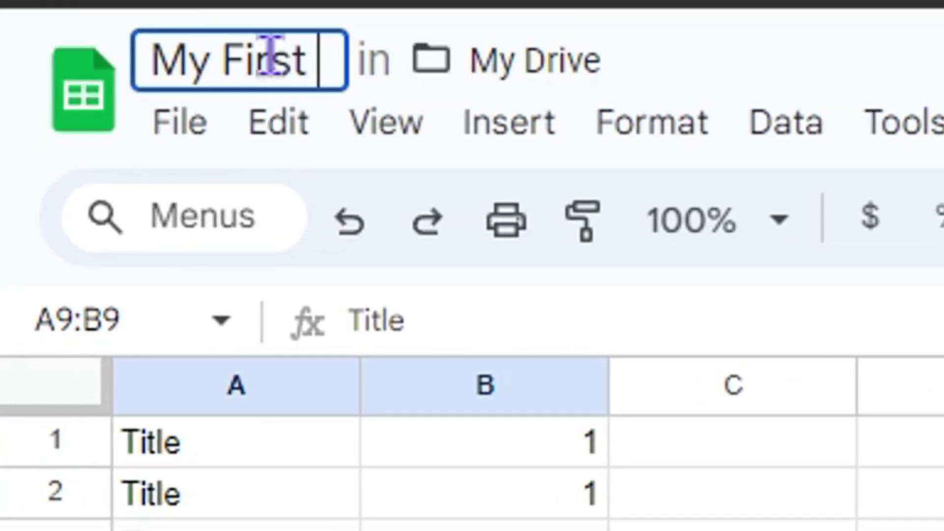
type("Shee")
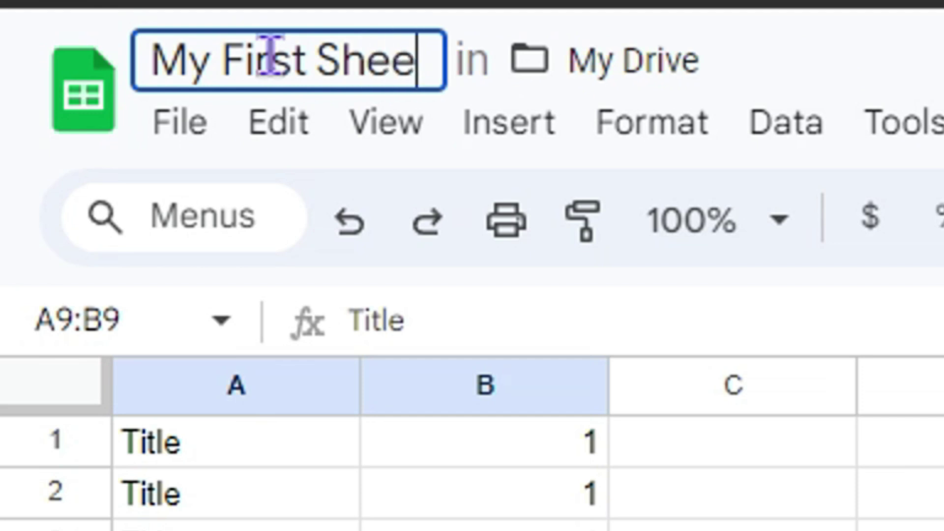
type("t")
key("Return")
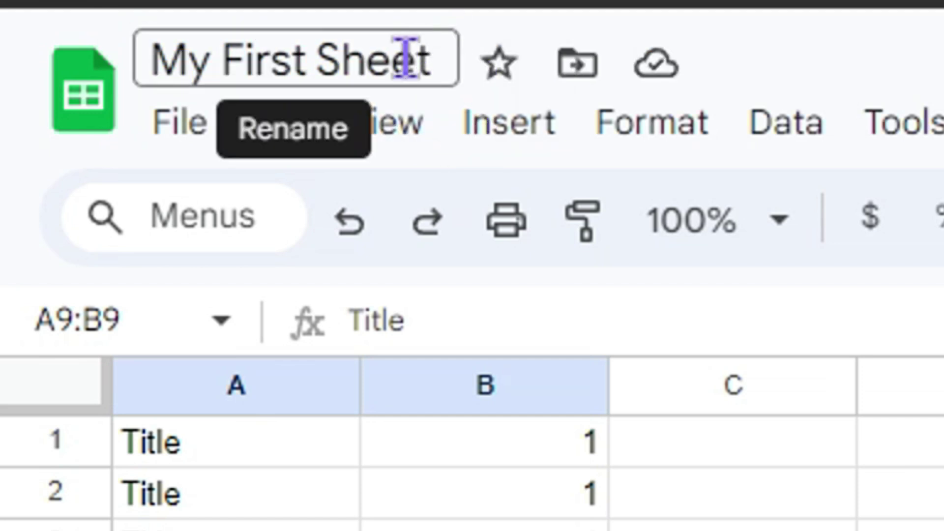
left_click(392, 41)
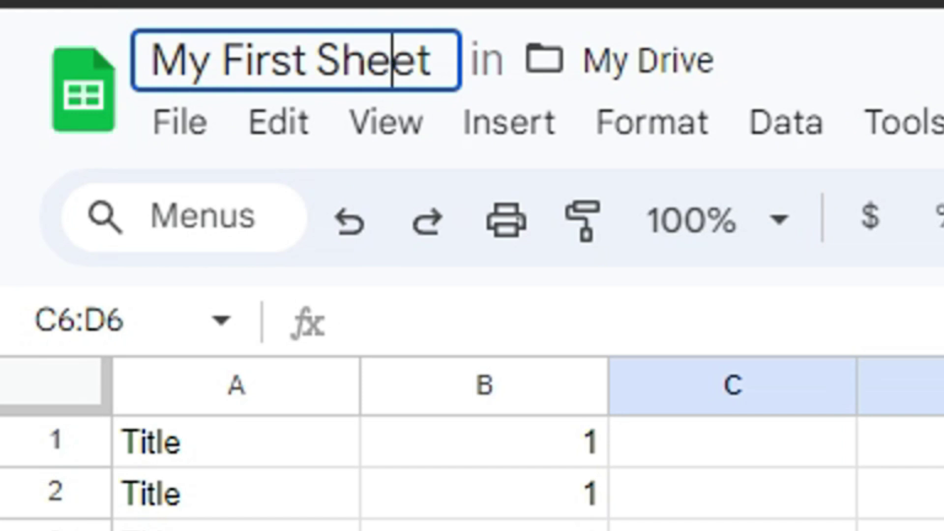
left_click(484, 529)
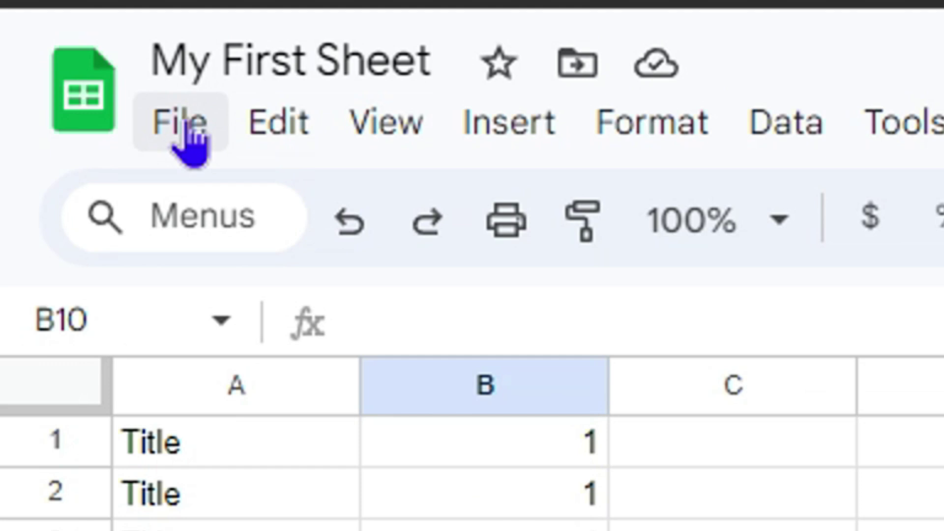
In a new tab, go to Google Sheets home through the Google apps list
key("ctrl+t")
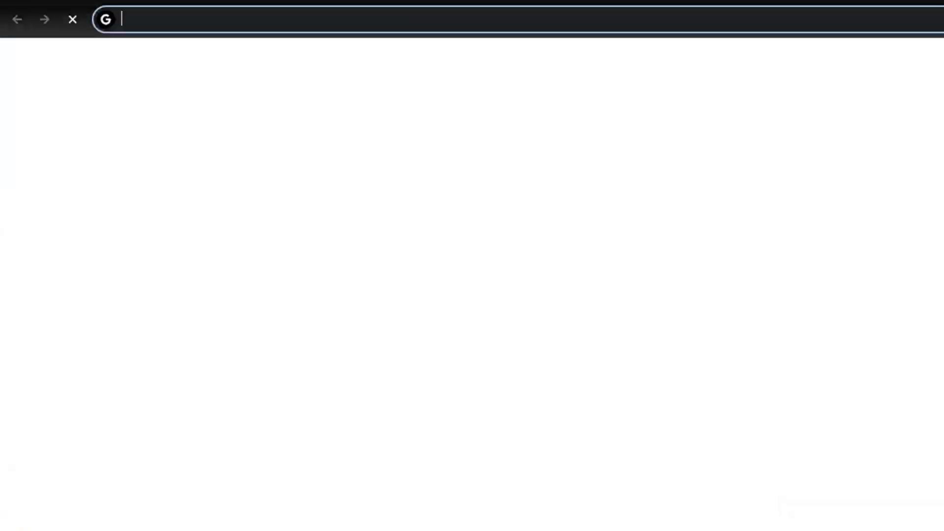
left_click(904, 59)
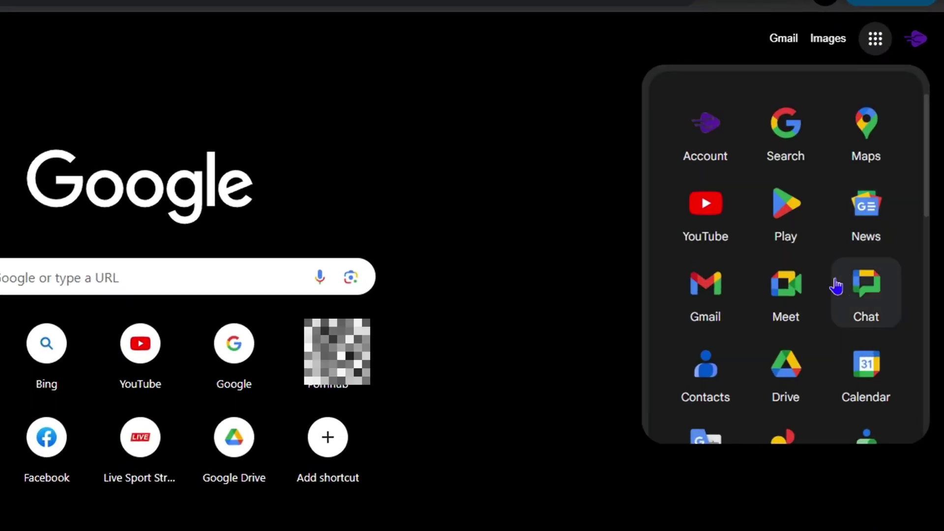
scroll(865, 225, "down", 5)
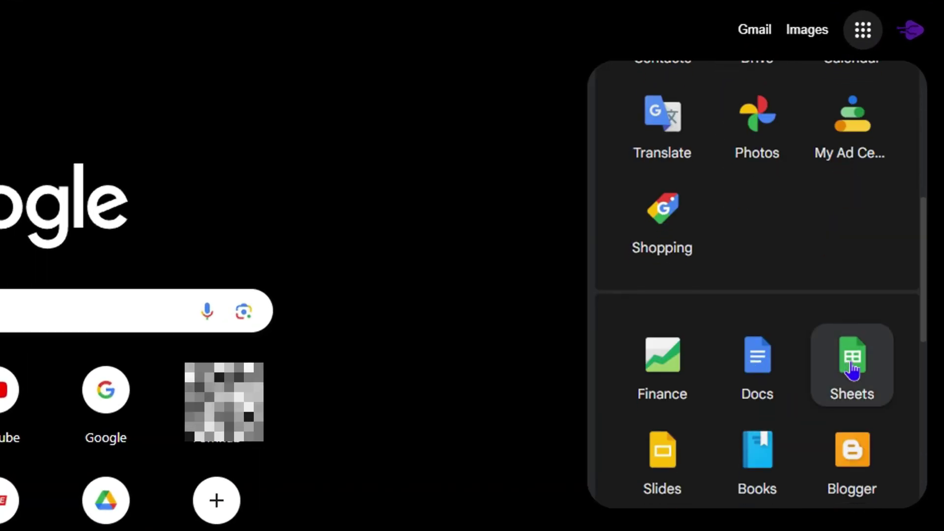
left_click(852, 371)
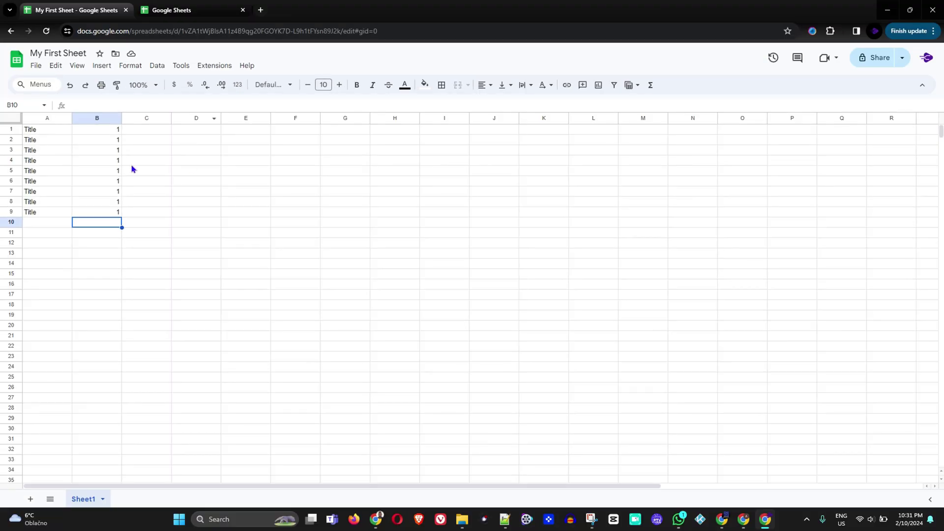
Open the spreadsheet's share dialog, dismiss the tip, and add a recipient's e-mail address
left_click(35, 67)
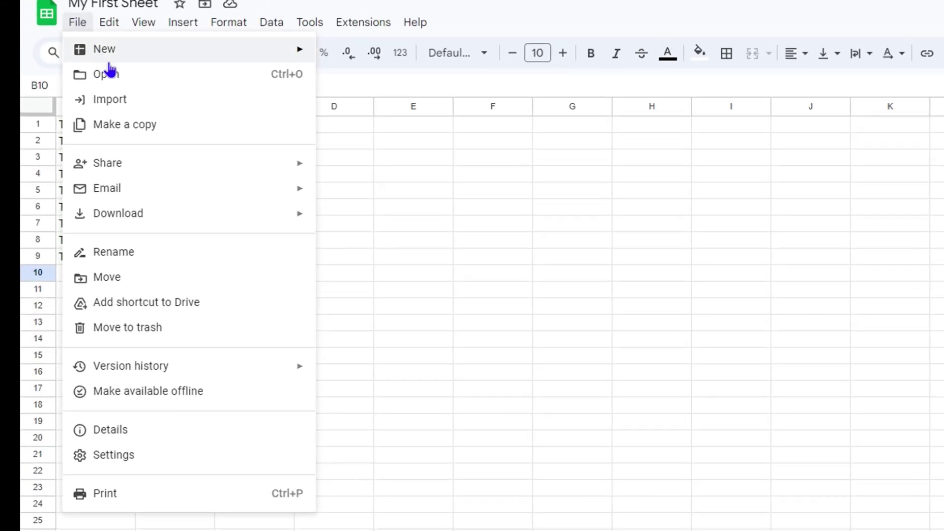
mouse_move(220, 177)
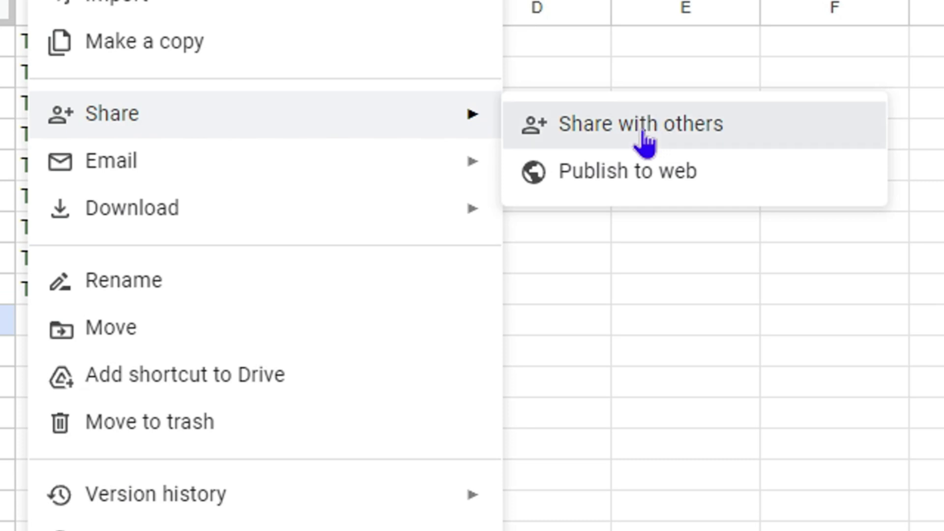
left_click(642, 131)
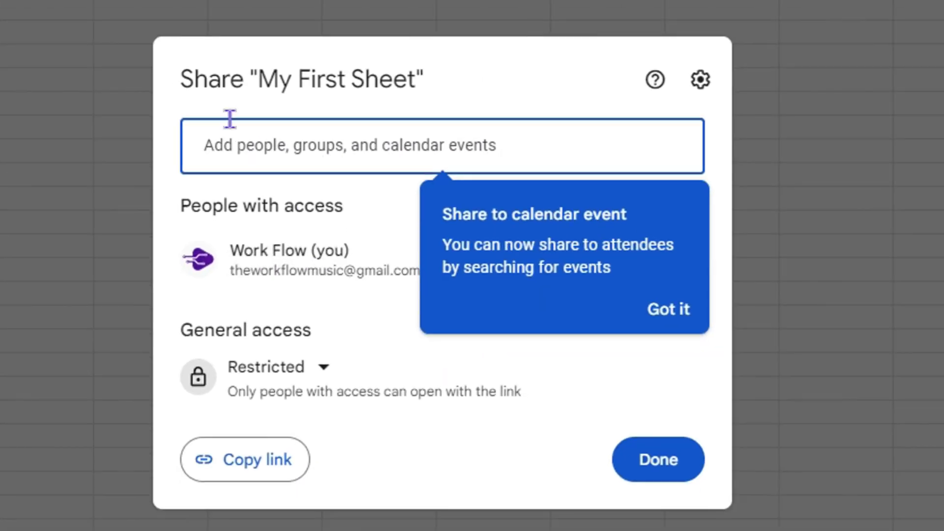
left_click(368, 223)
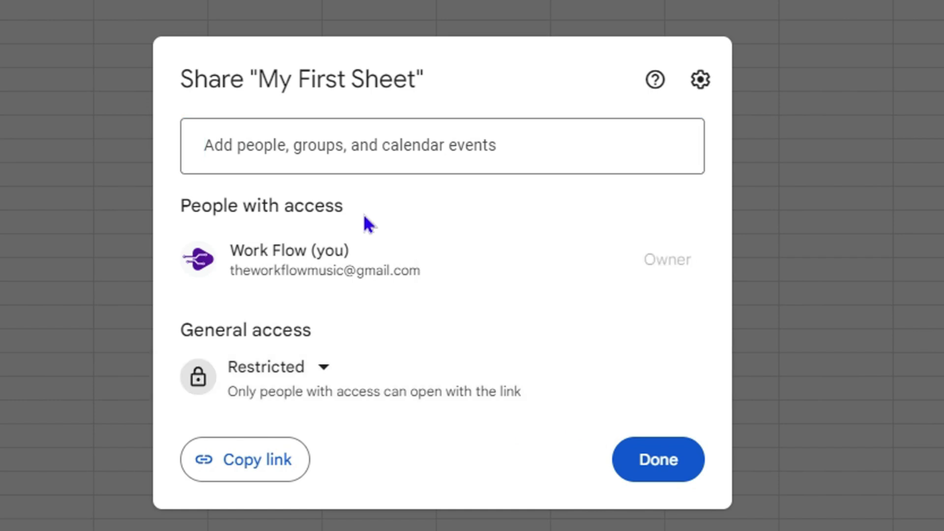
left_click(305, 151)
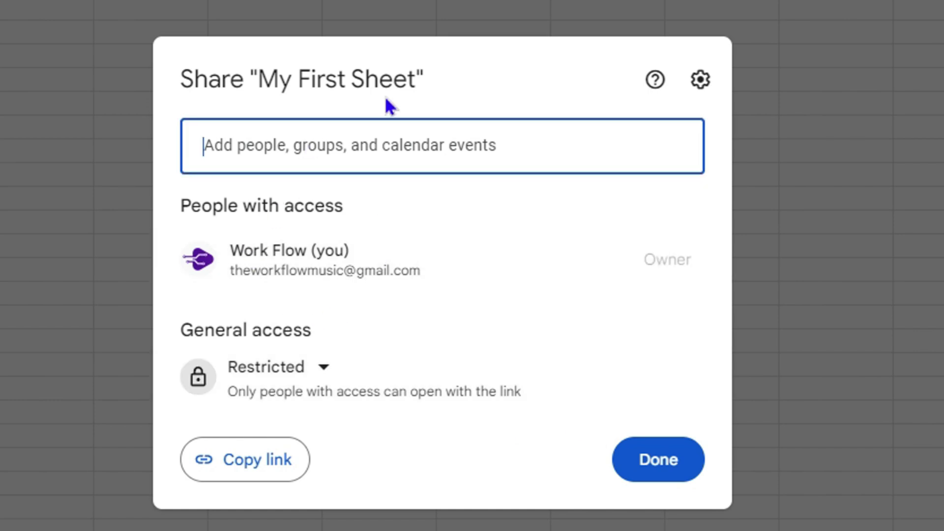
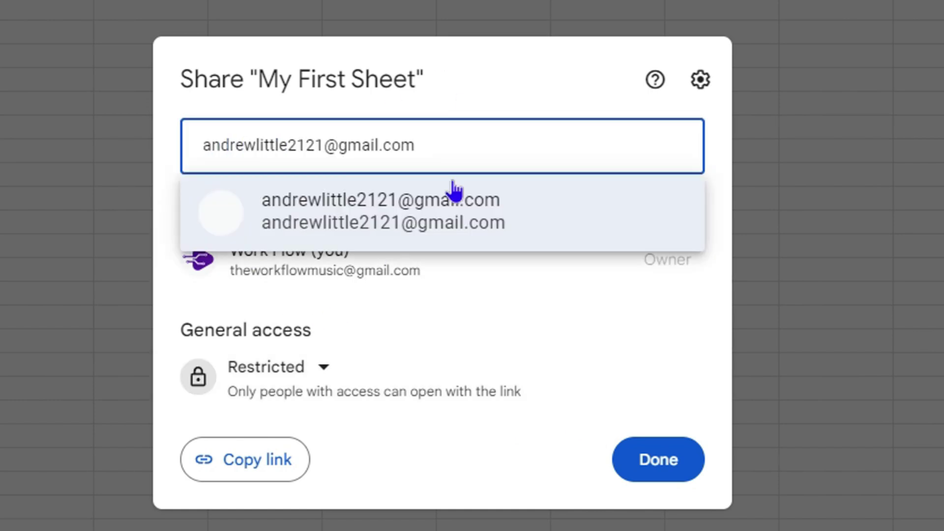
left_click(438, 213)
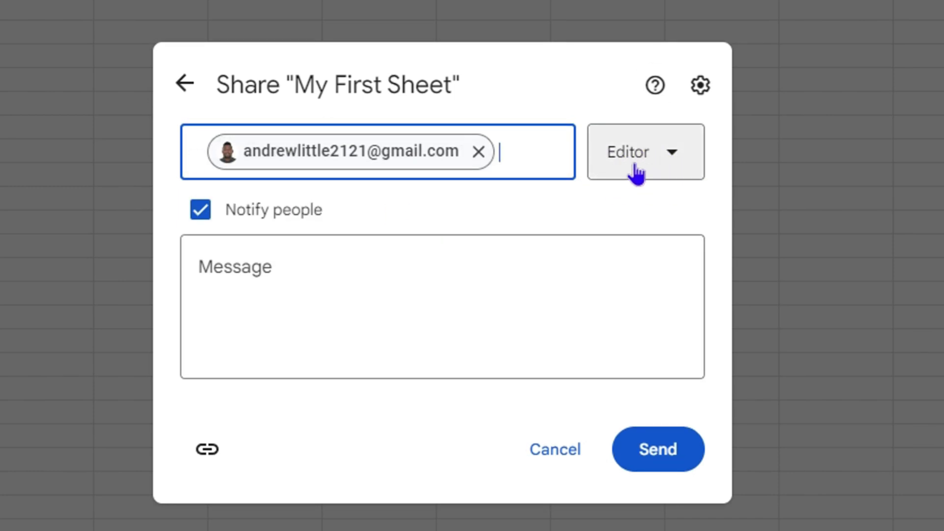
Try Viewer, Commenter, then Editor roles, copy the link, and cancel the invitation
left_click(654, 158)
left_click(669, 211)
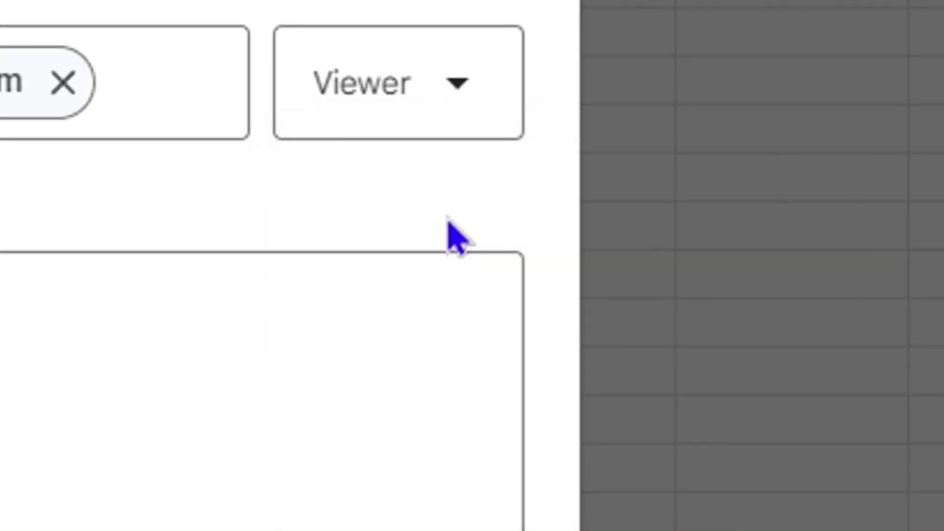
left_click(679, 169)
left_click(451, 342)
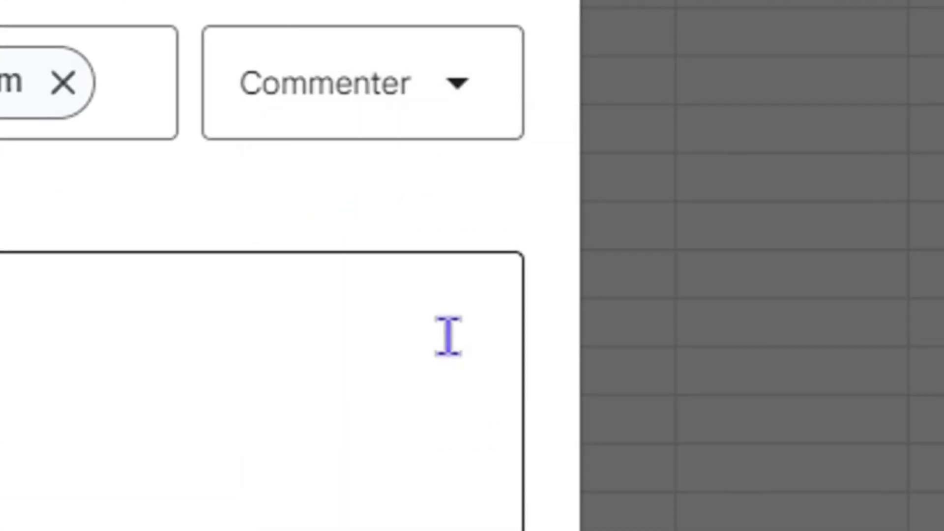
left_click(475, 116)
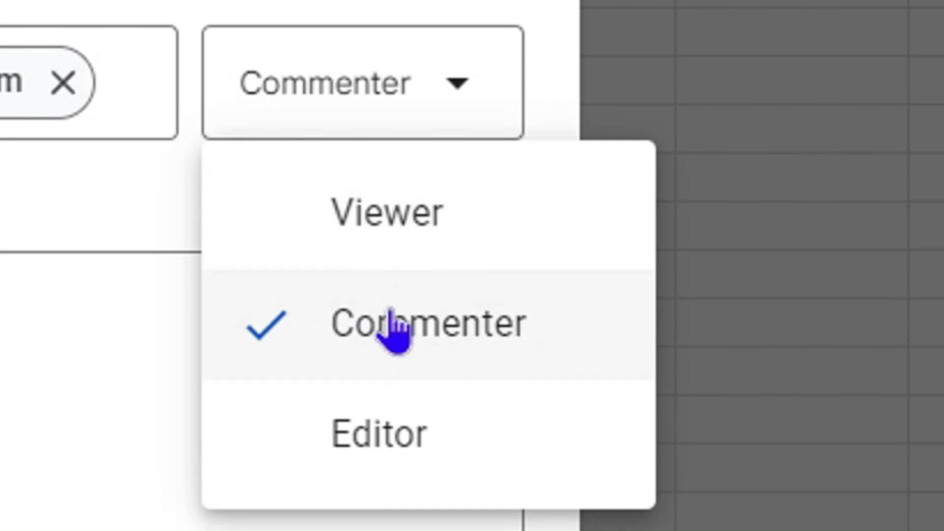
left_click(291, 434)
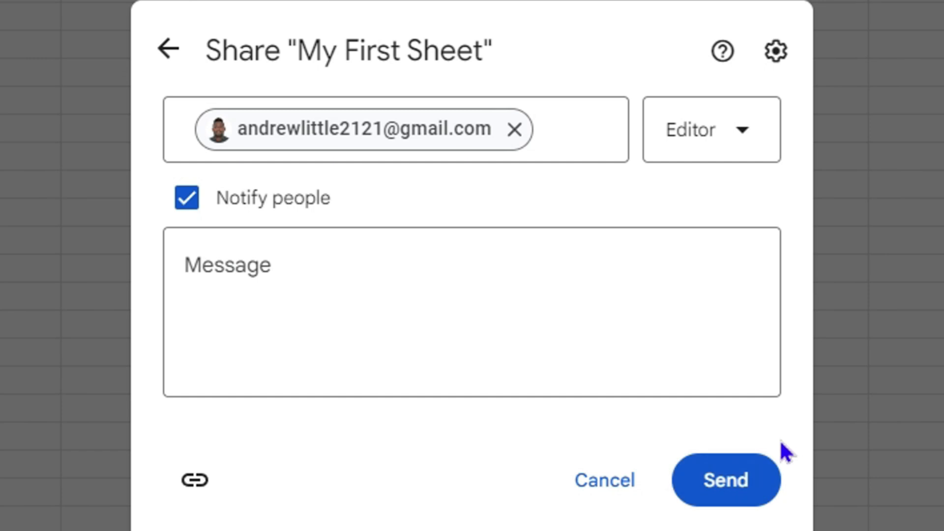
left_click(198, 486)
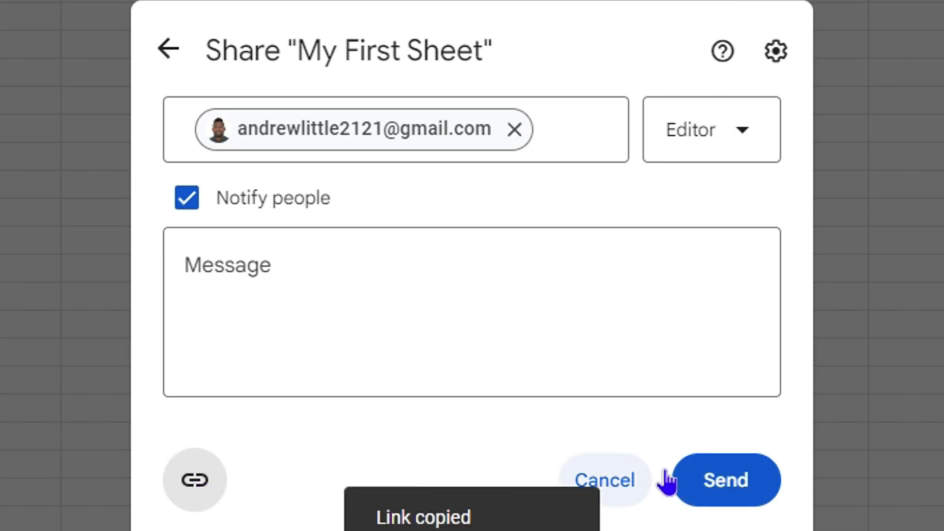
left_click(631, 482)
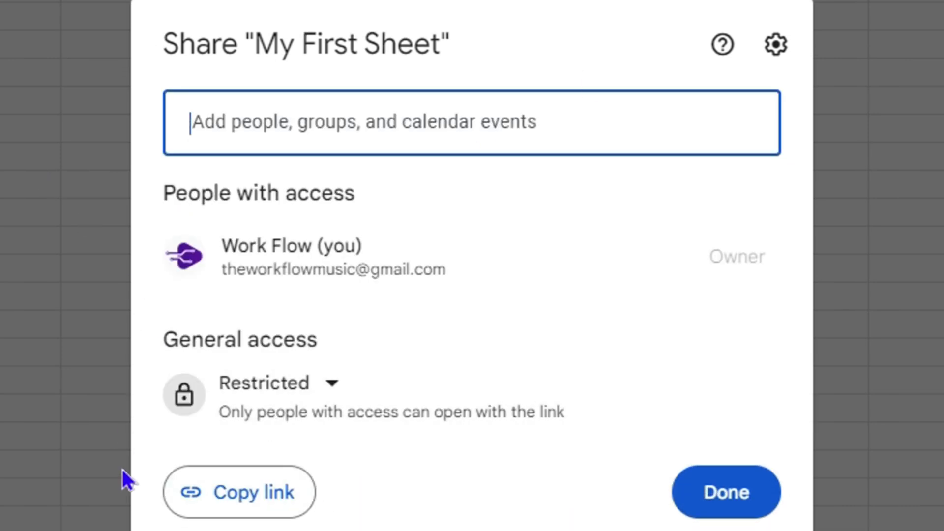
Copy the share link and paste it into a new tab to load My First Sheet
left_click(224, 499)
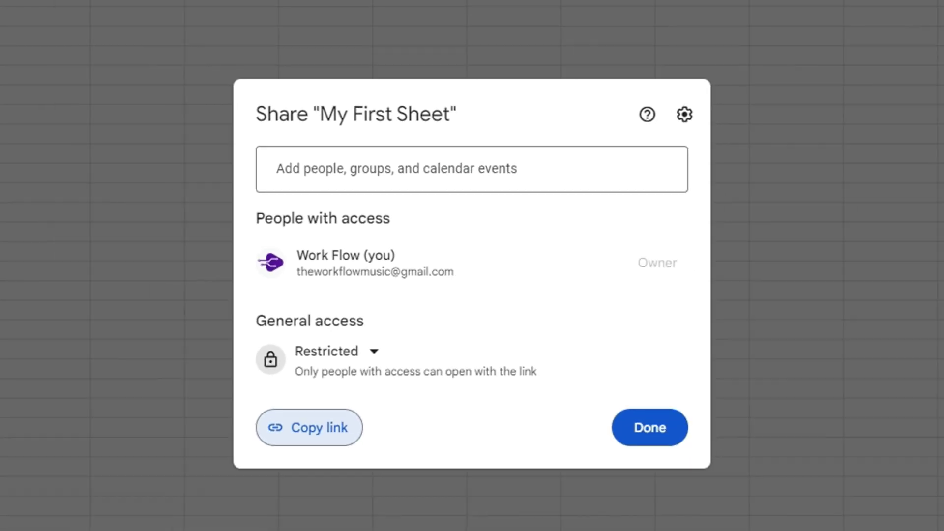
key("ctrl+t")
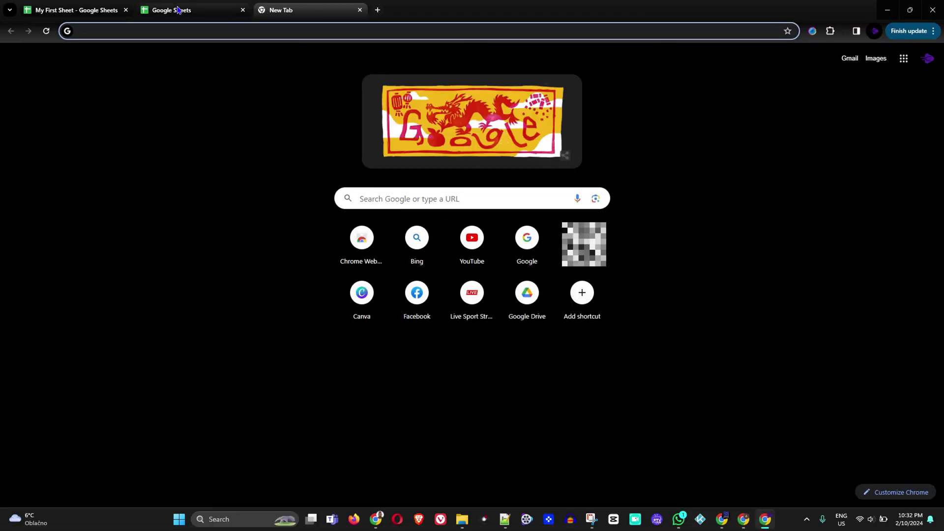
left_click(118, 27)
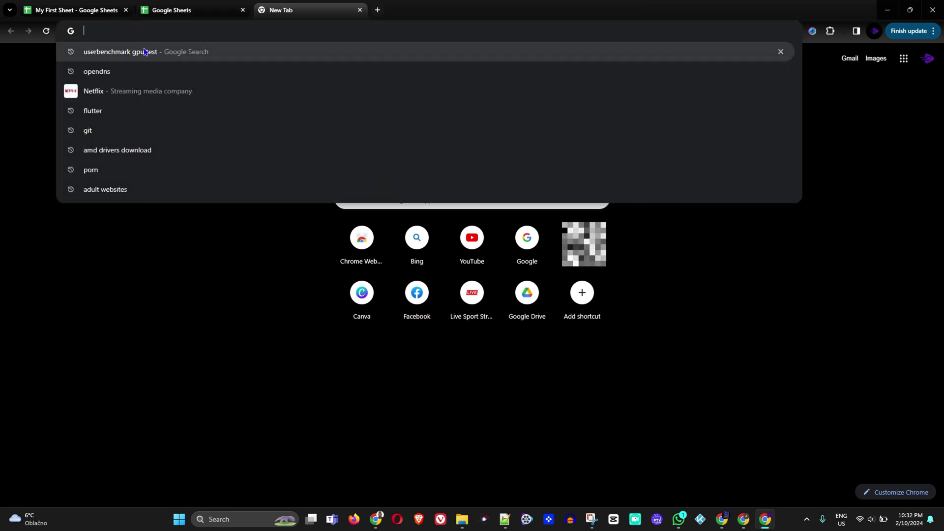
key("ctrl+v")
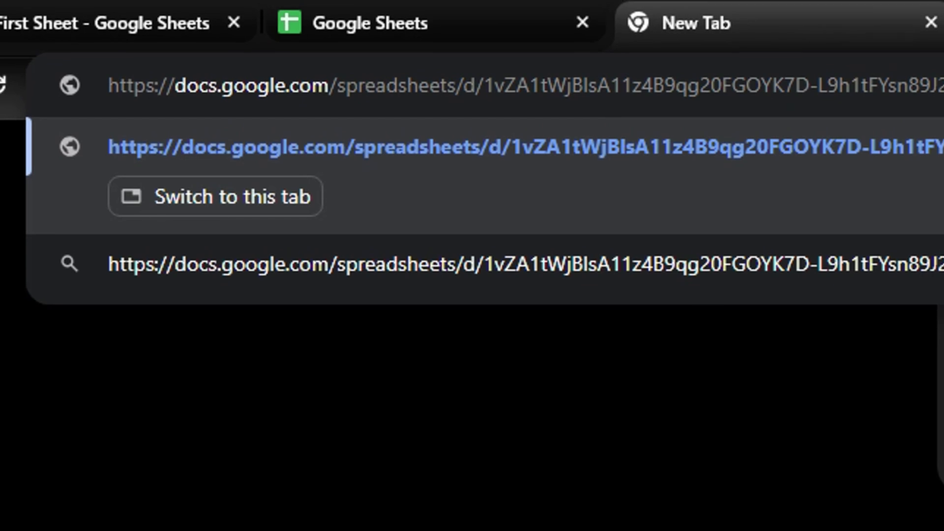
key("Return")
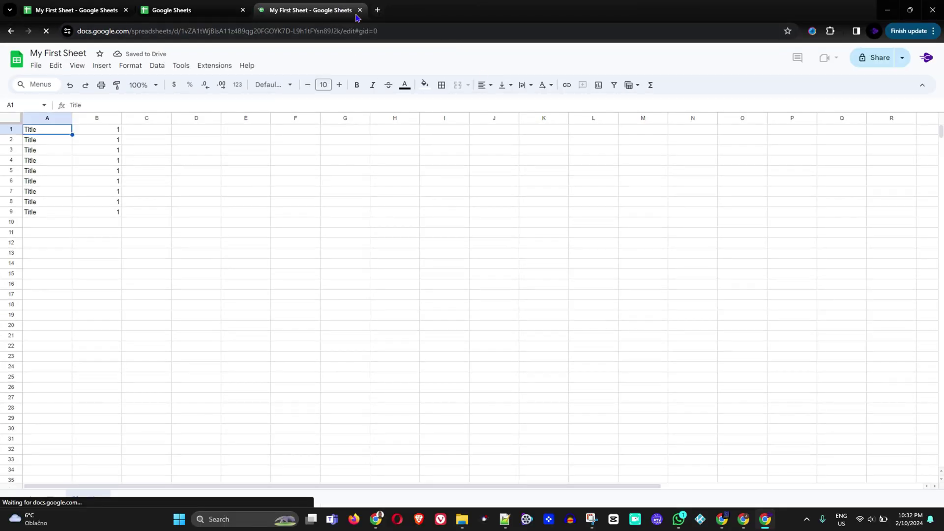
Close the duplicate spreadsheet tab and dismiss the sharing dialog with Done
left_click(361, 10)
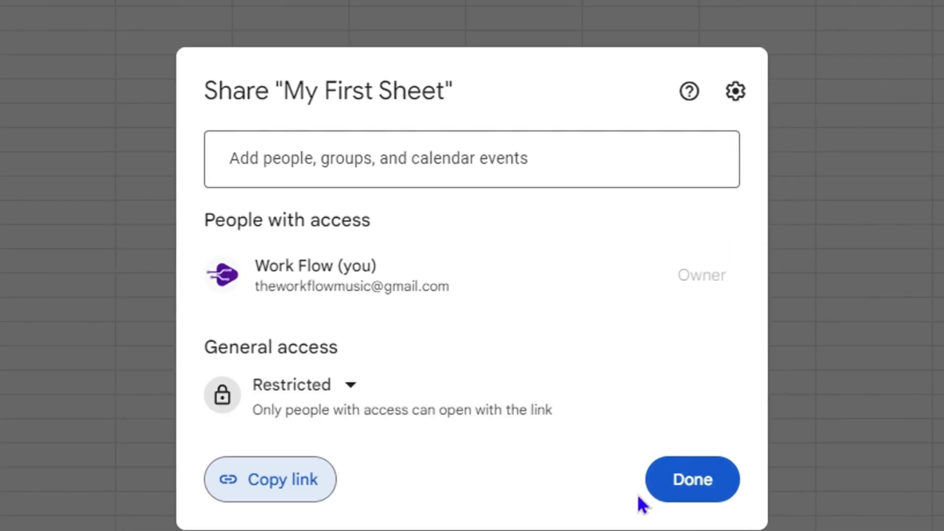
left_click(711, 500)
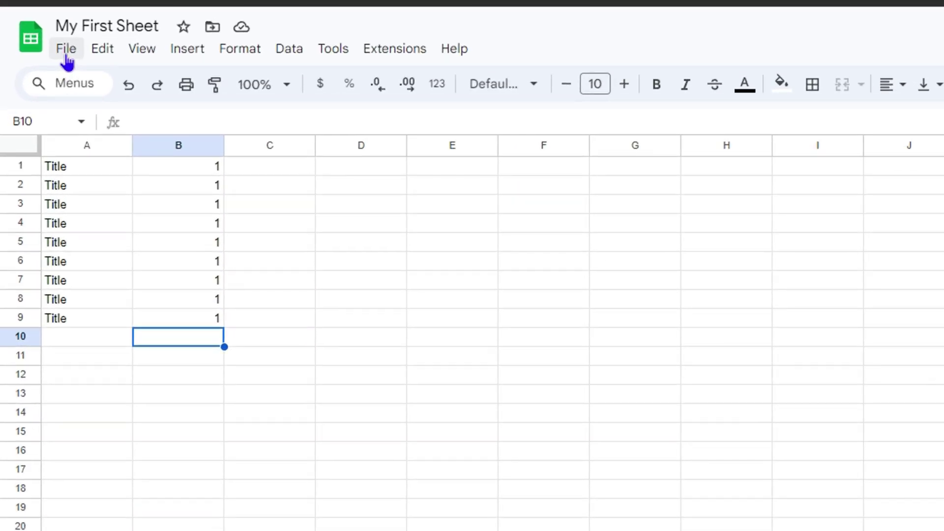
Start File > Move, check Starred and All locations, then browse into My Drive
left_click(66, 49)
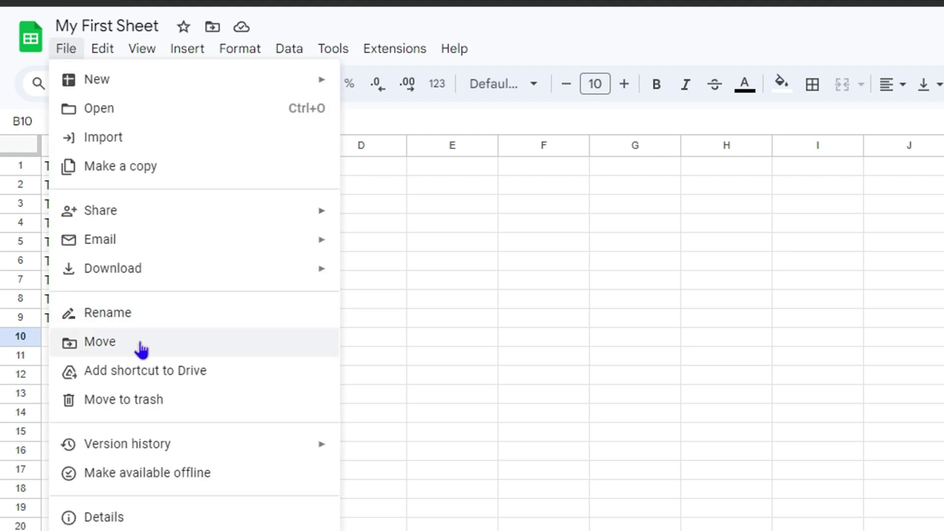
left_click(106, 344)
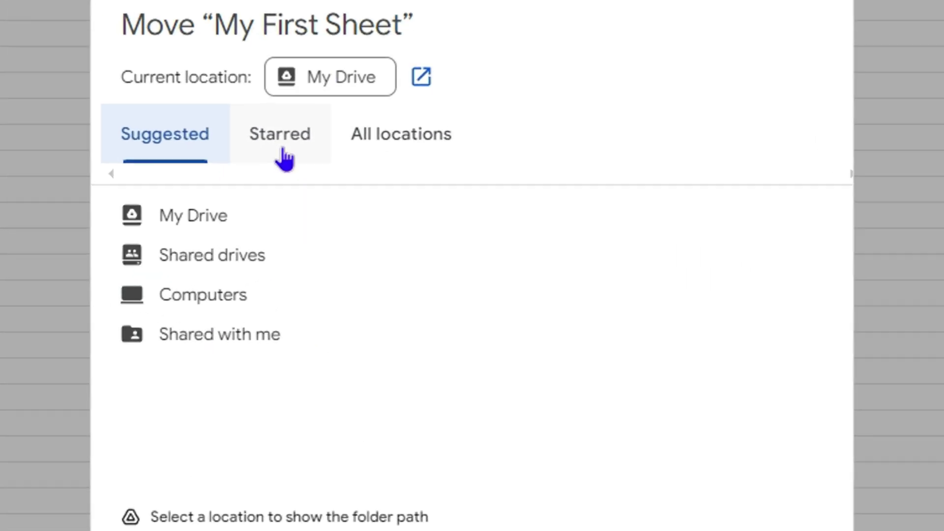
left_click(330, 173)
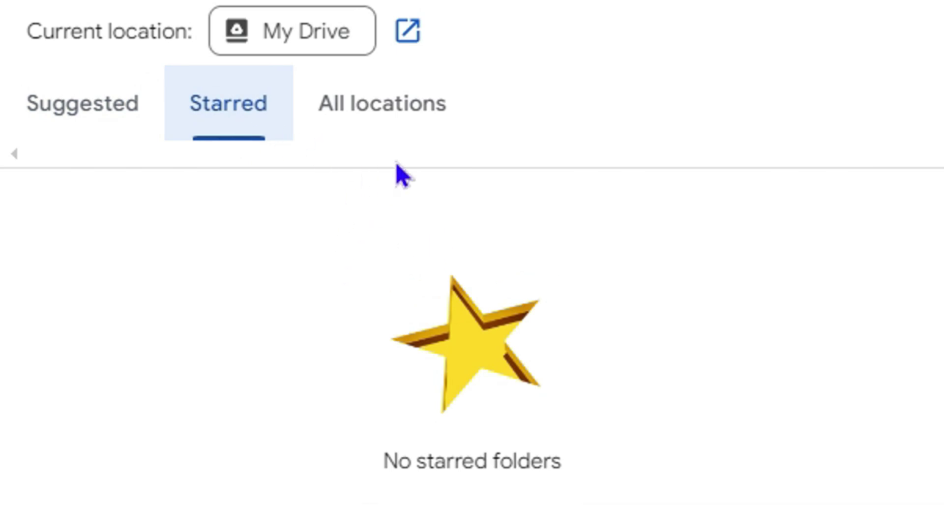
left_click(372, 127)
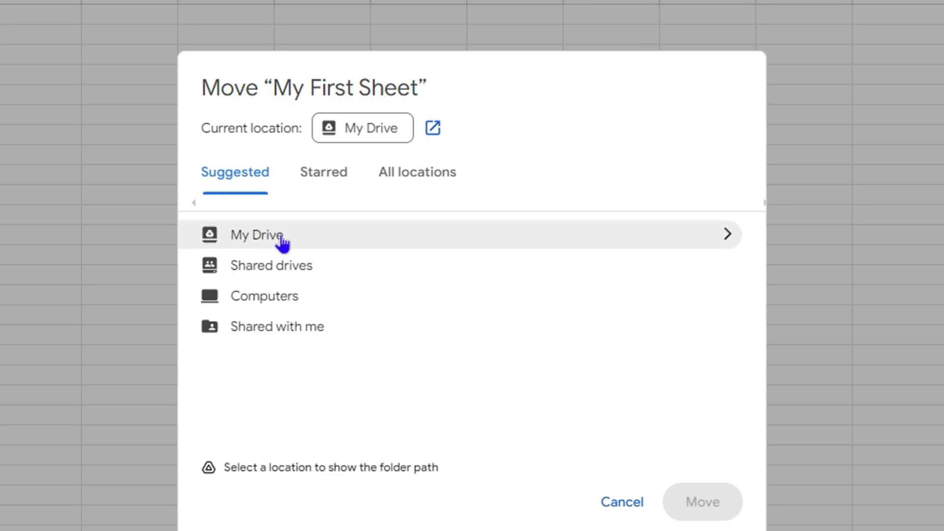
left_click(282, 241)
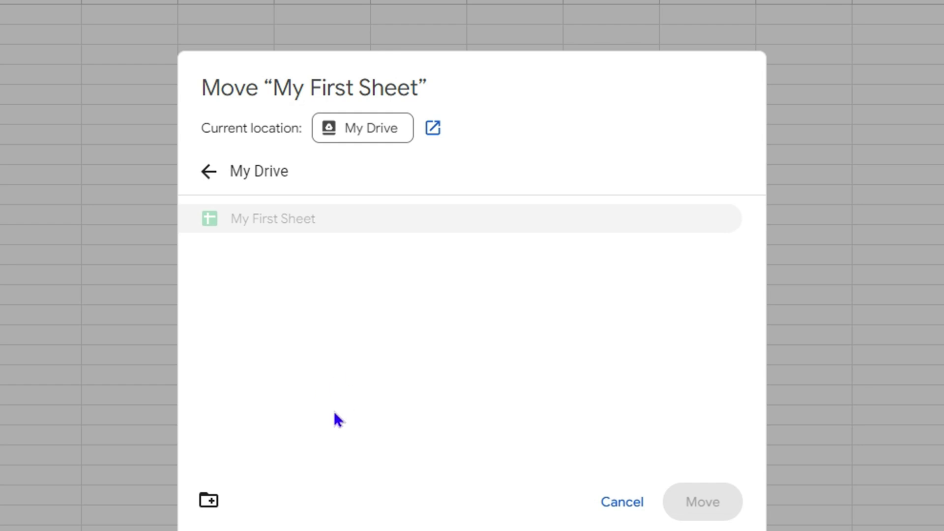
Create a new folder called 'First Sheet' in the Move dialog and move My First Sheet into it
left_click(212, 506)
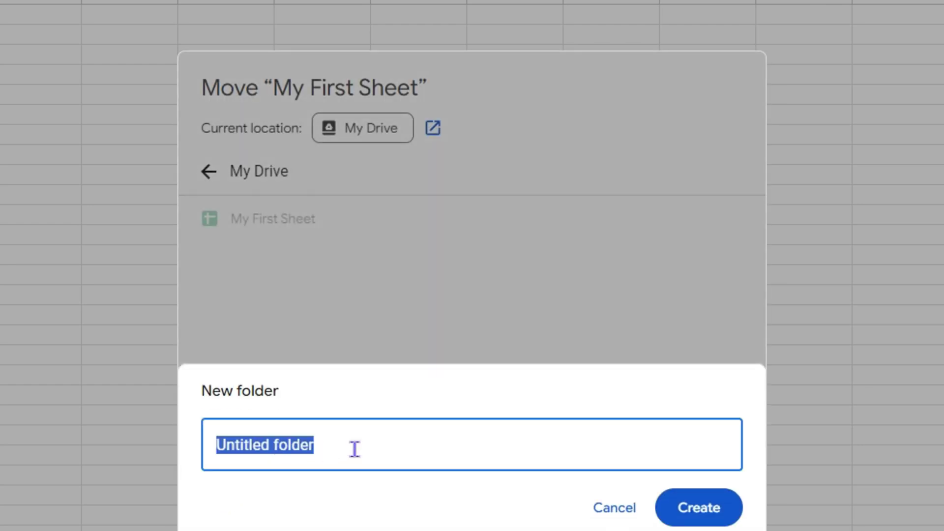
type("First")
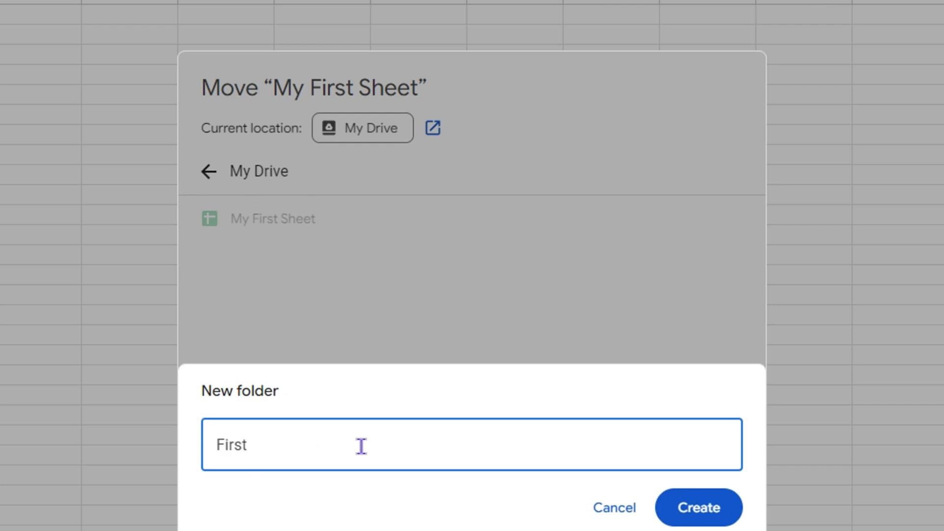
type(" Sheet")
left_click(703, 516)
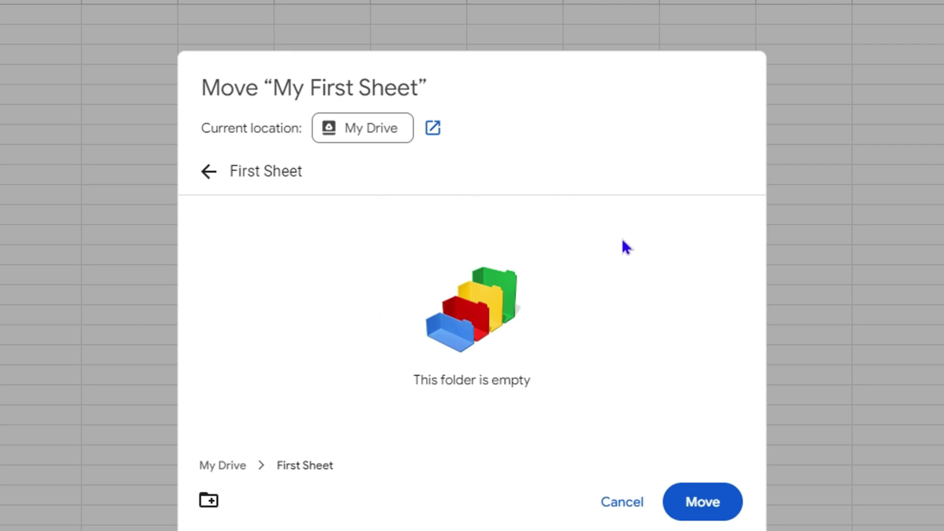
left_click(710, 504)
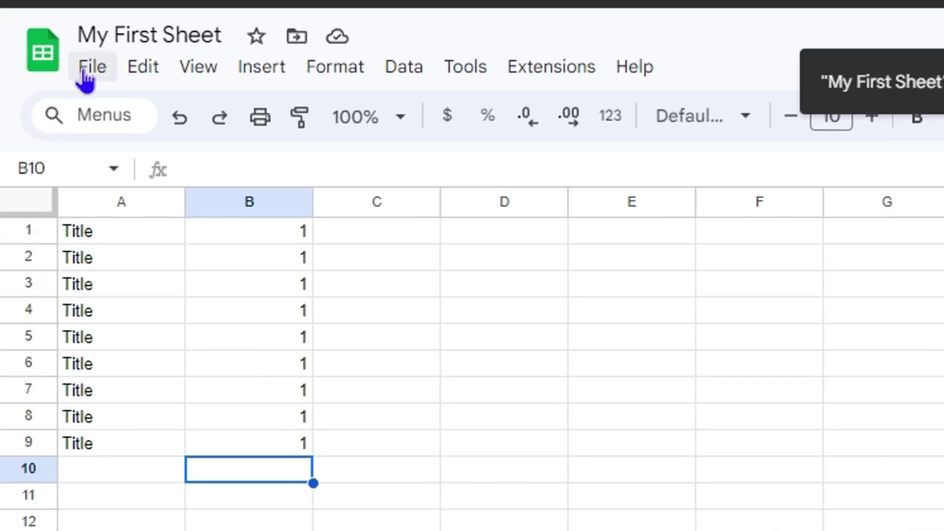
left_click(84, 74)
left_click(176, 509)
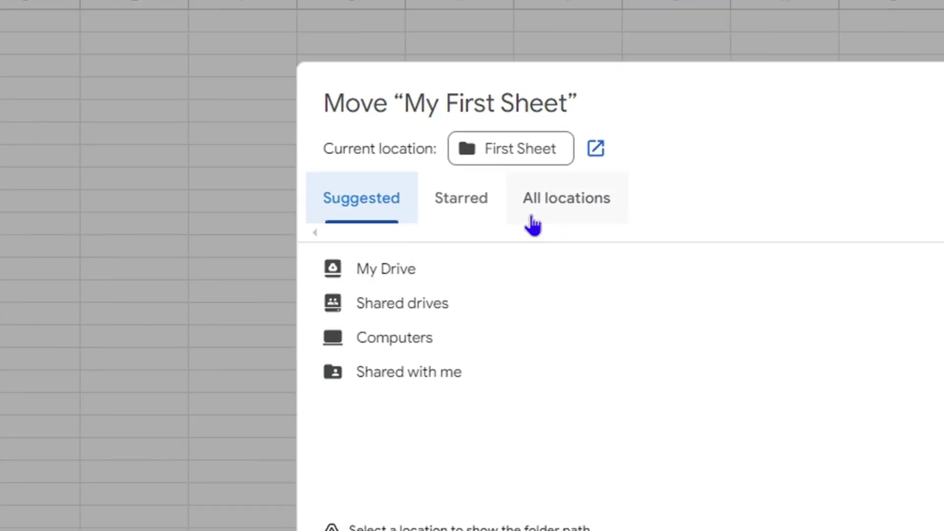
left_click(417, 133)
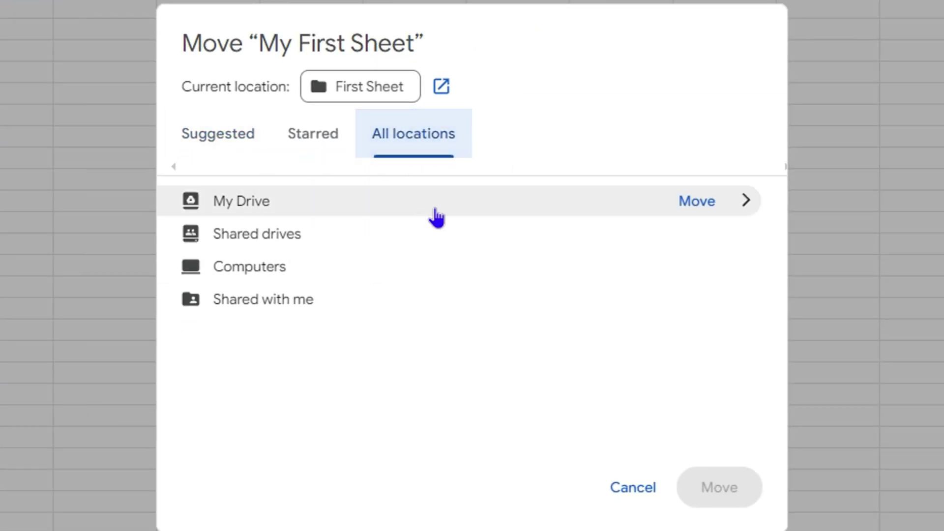
left_click(217, 146)
left_click(399, 147)
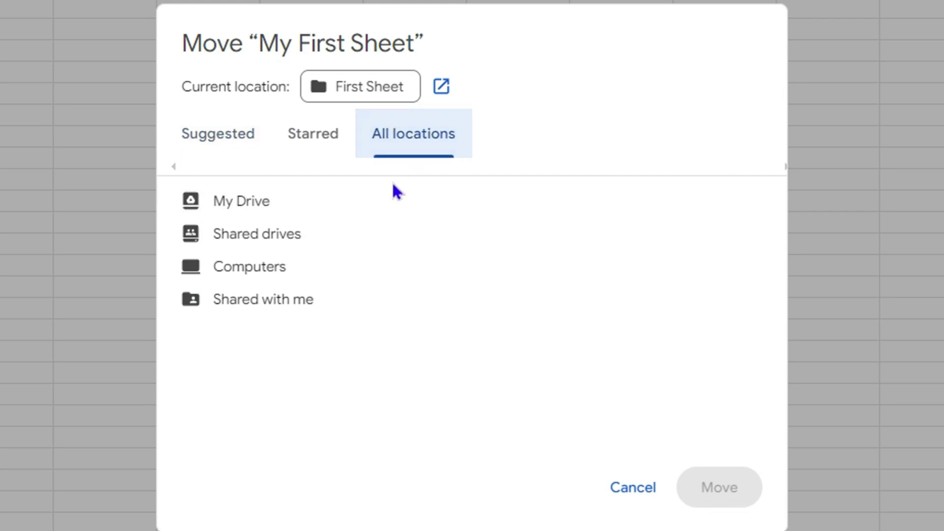
left_click(237, 142)
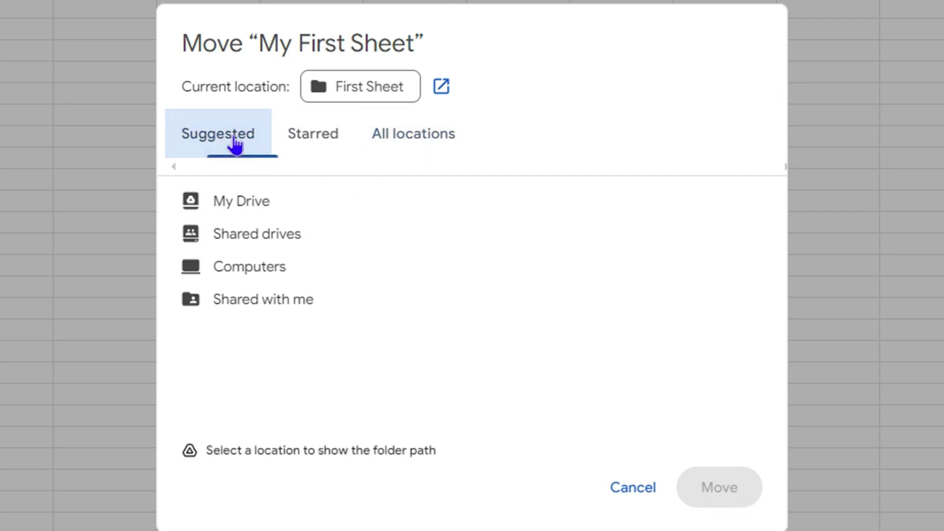
left_click(265, 204)
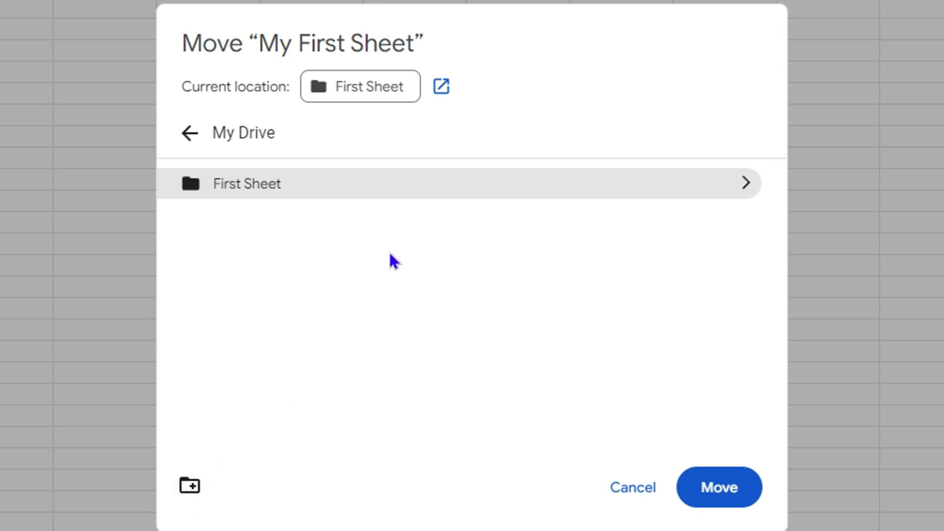
left_click(639, 489)
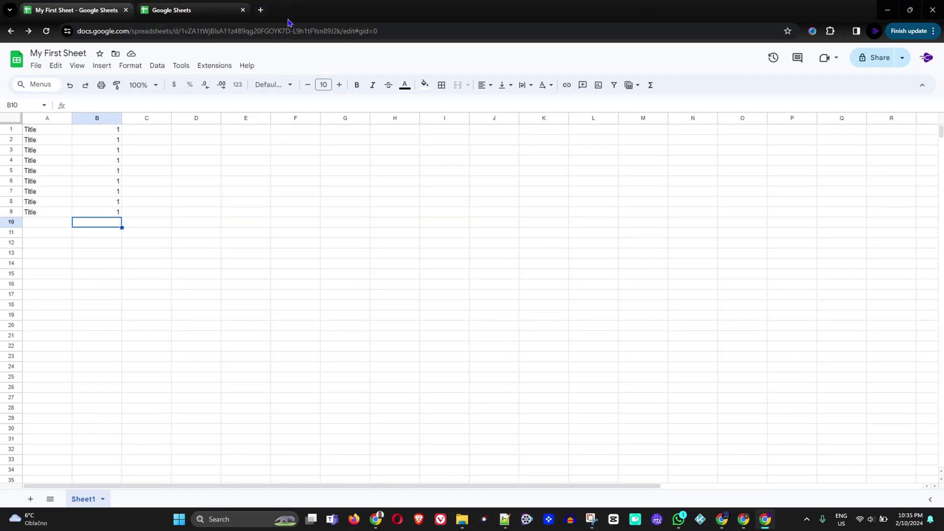
Open Google Drive in a new tab and open the First Sheet folder from the Folders view
left_click(261, 9)
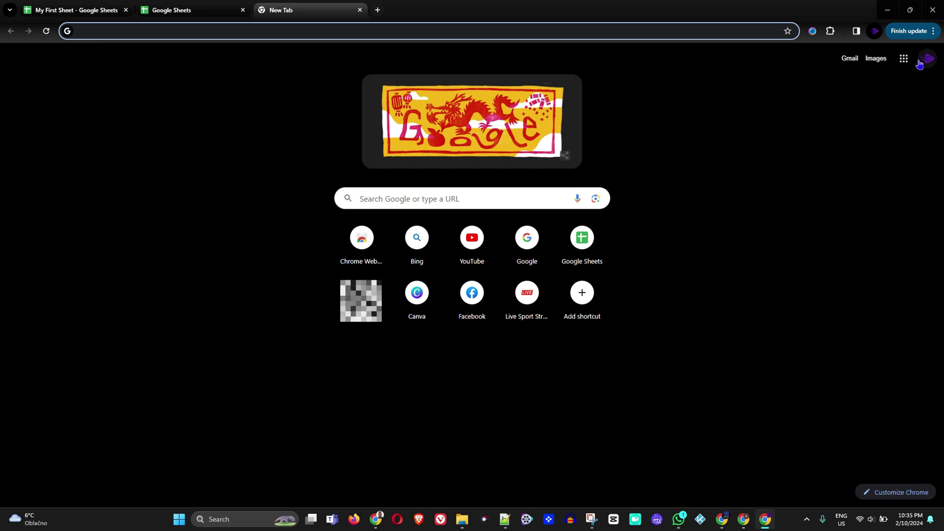
left_click(903, 61)
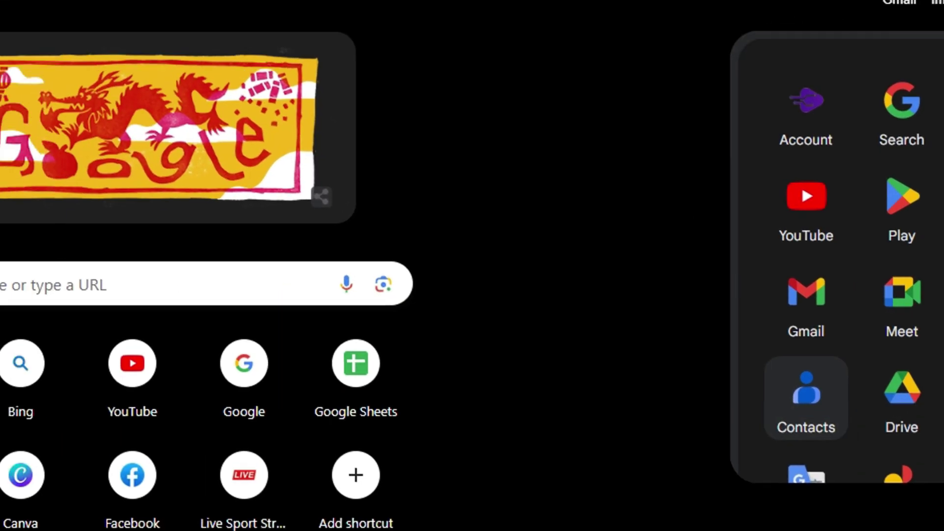
left_click(902, 398)
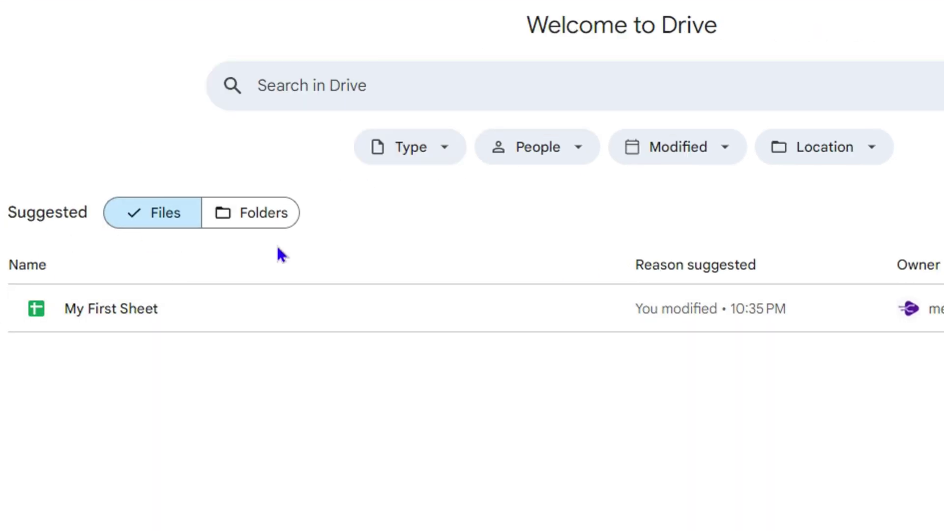
left_click(252, 216)
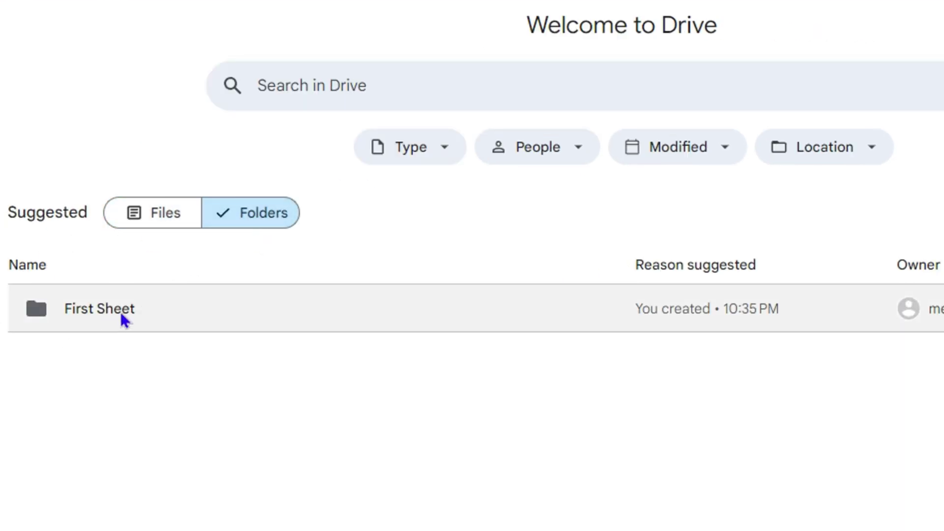
double_click(123, 311)
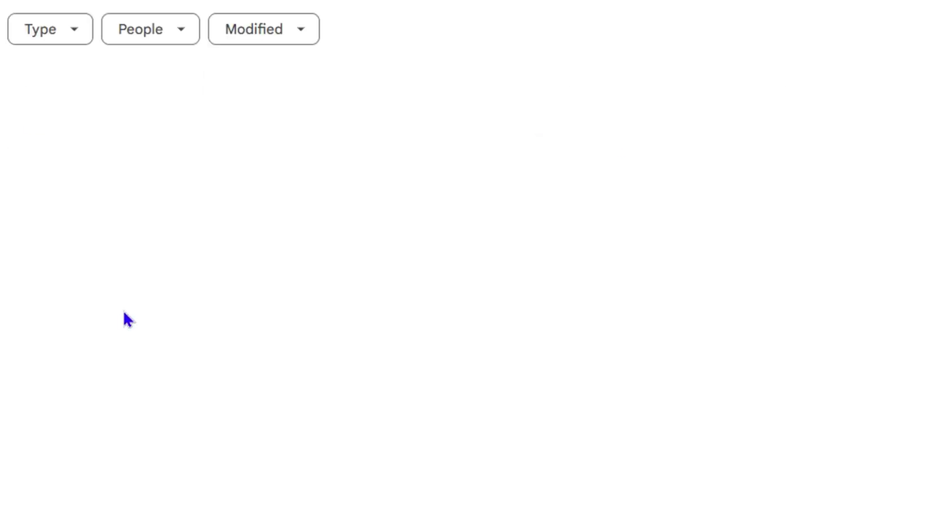
mouse_move(173, 128)
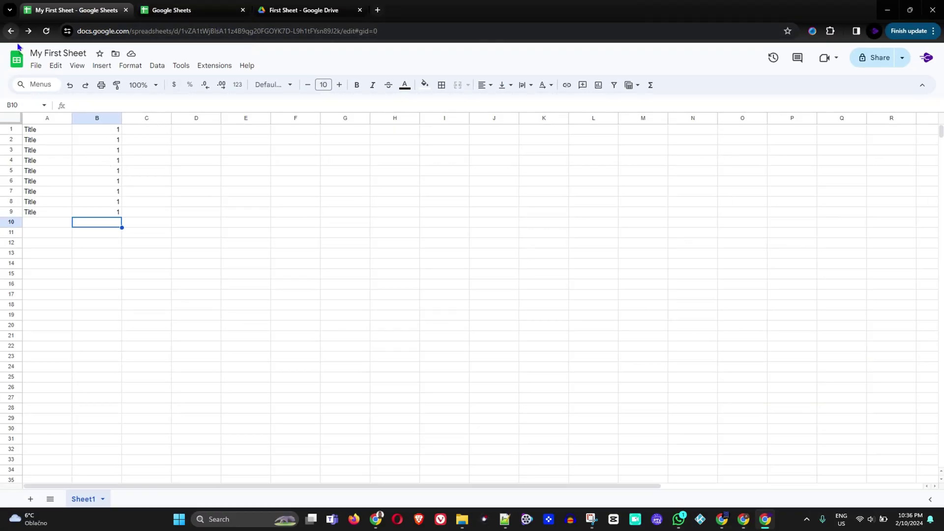
Open My First Sheet from the First Sheet folder tab and enter 'dsgfs' in A10 and 'dfdfd' in B10
left_click(304, 13)
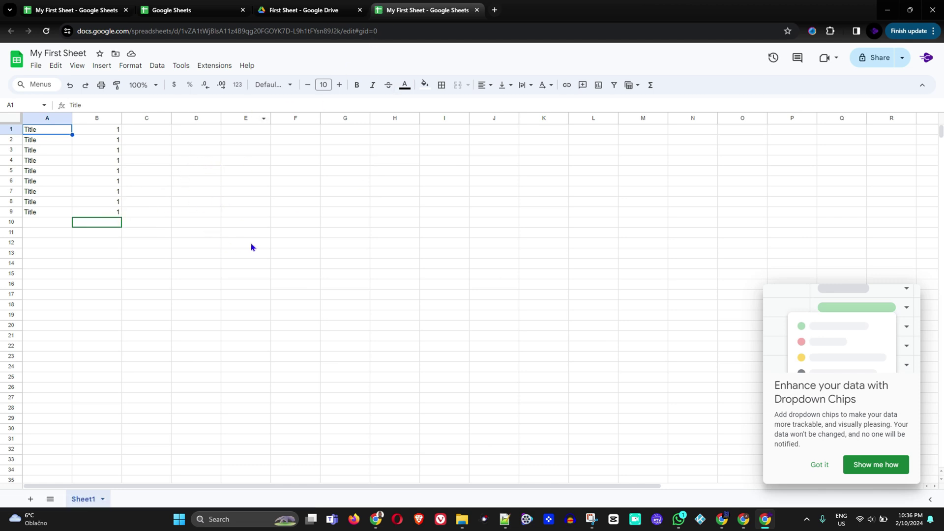
left_click(41, 222)
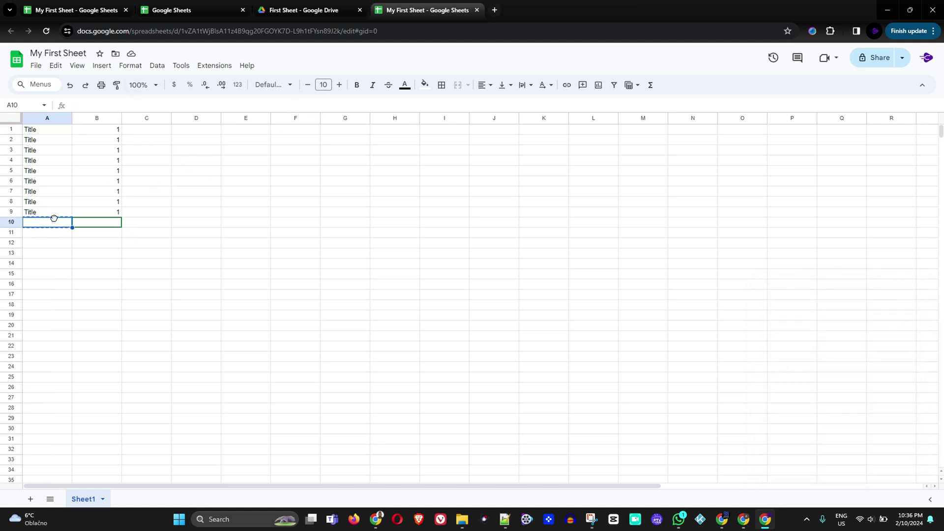
left_click(110, 226)
type("dfdfd")
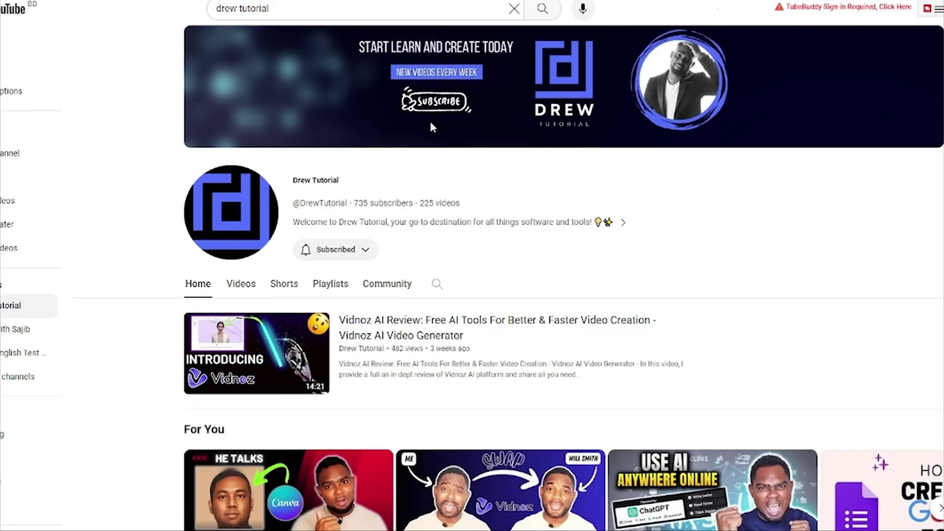
Look through the tutorial channel's Videos list, then show its Shorts and scroll through them
scroll(432, 148, "down", 8)
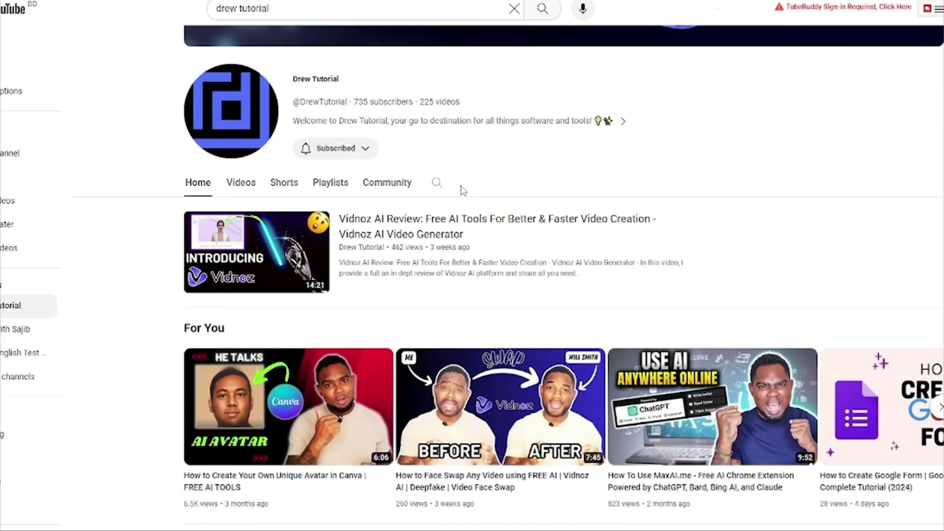
scroll(461, 191, "up", 3)
scroll(461, 192, "up", 5)
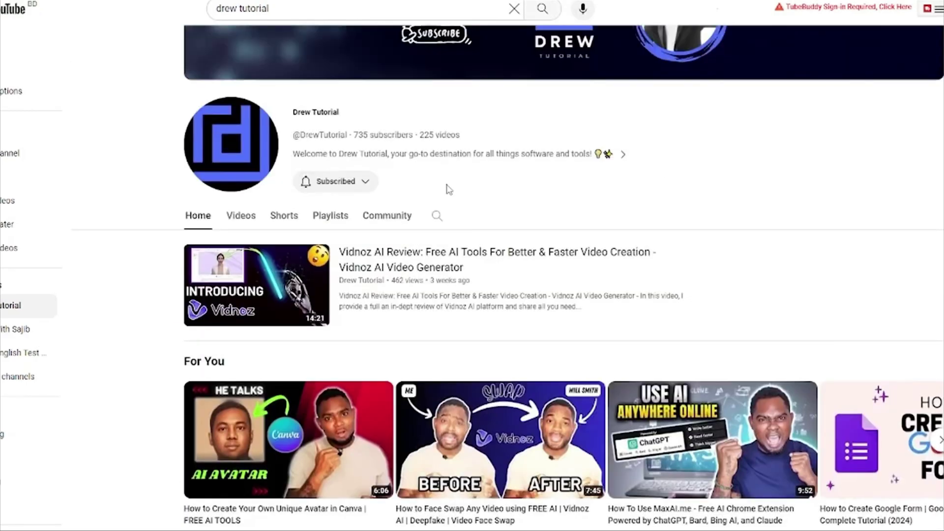
left_click(241, 224)
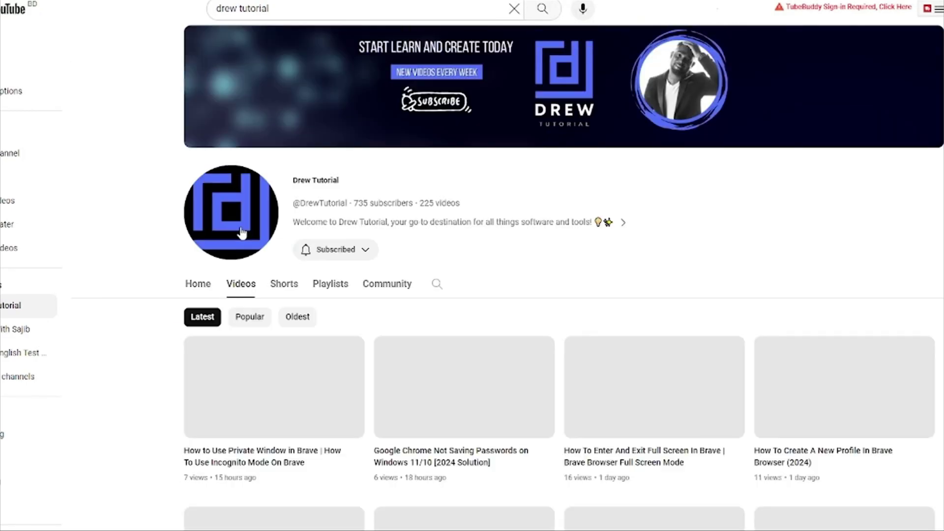
scroll(240, 233, "down", 20)
scroll(369, 290, "down", 20)
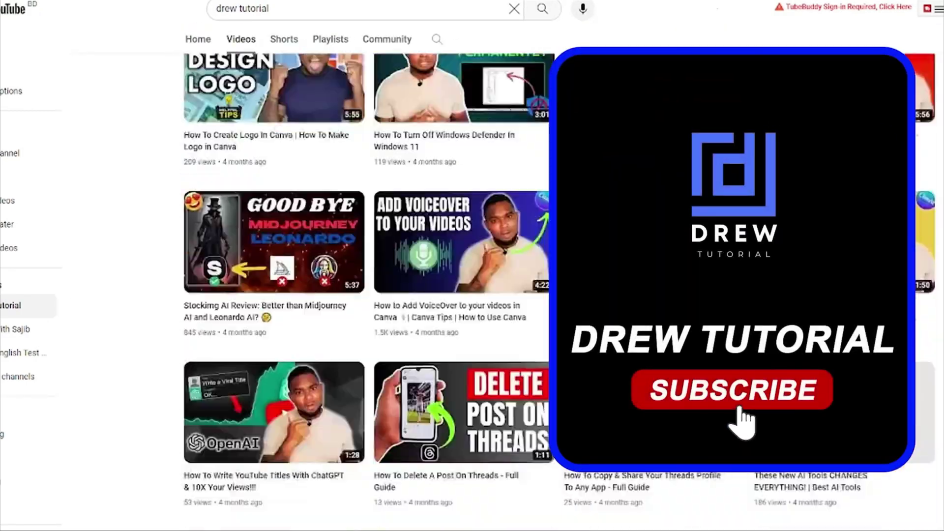
scroll(651, 443, "up", 20)
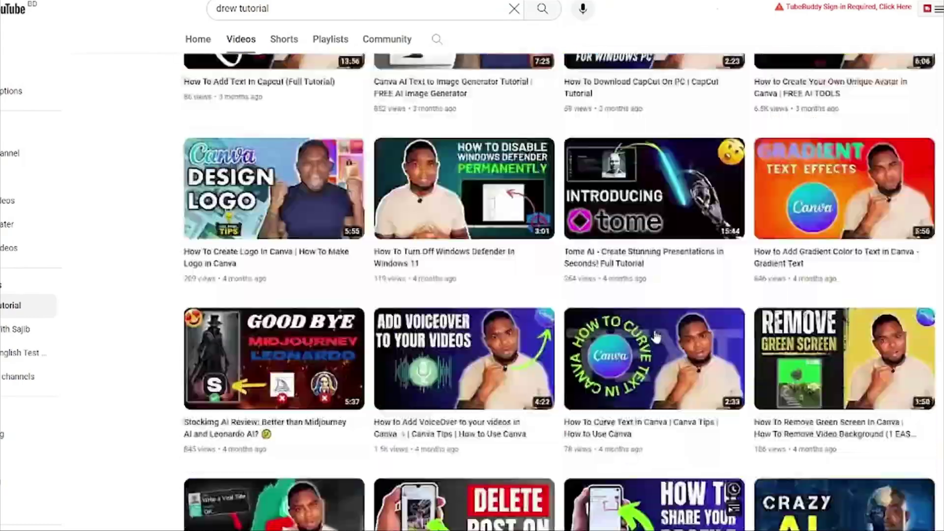
scroll(651, 443, "up", 15)
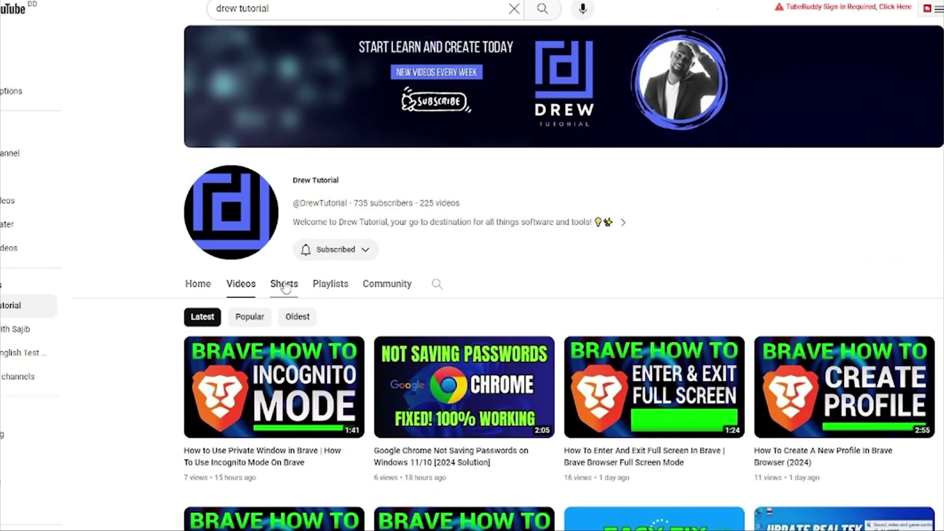
left_click(285, 288)
scroll(534, 219, "down", 15)
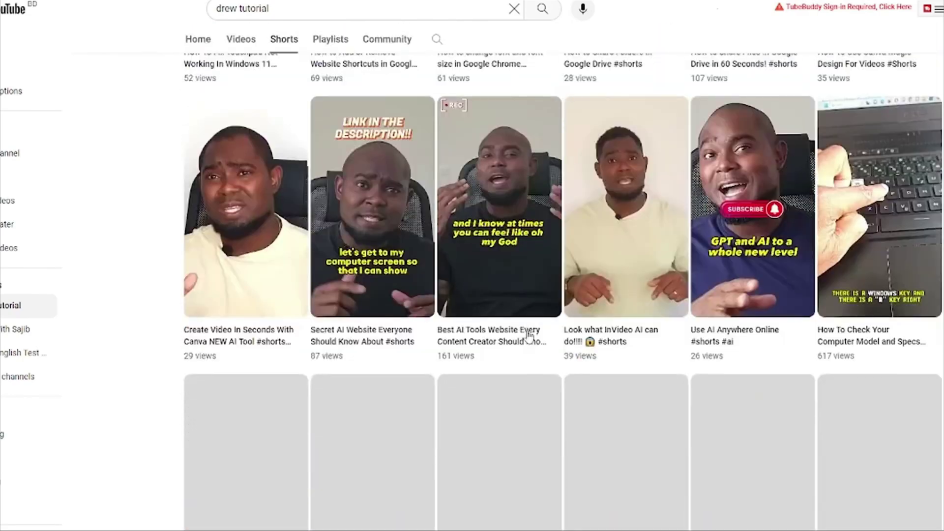